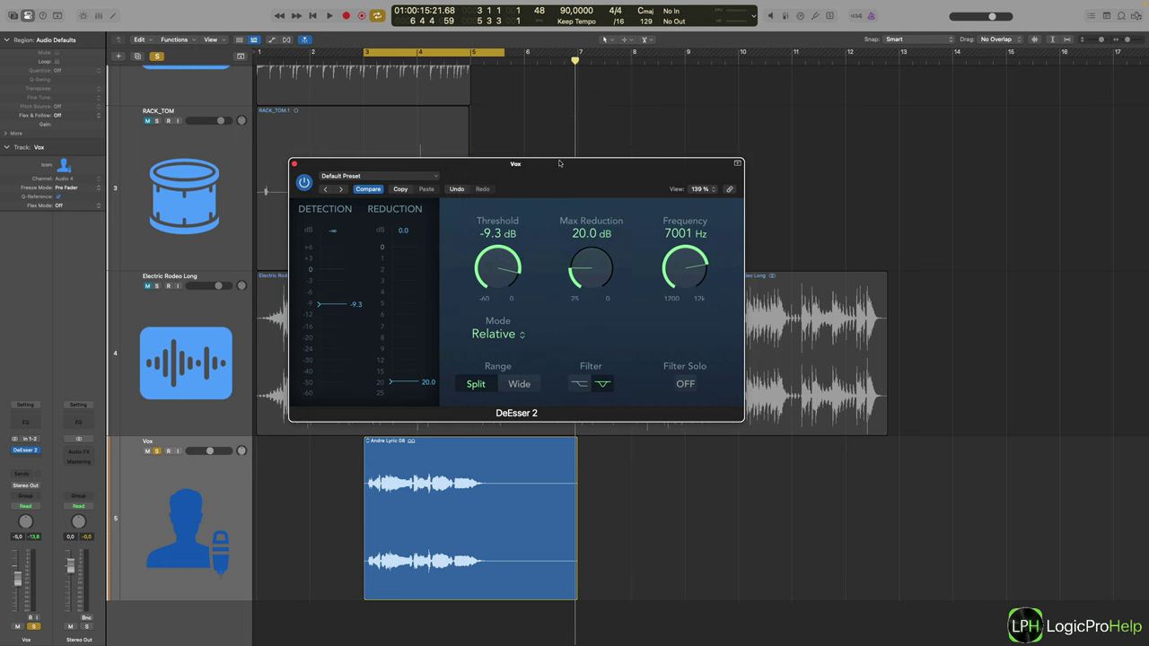
- Move the DeEsser 2 window clear of the vocal region, over the emptier part of the arrangement
left_click_drag(561, 162, 750, 150)
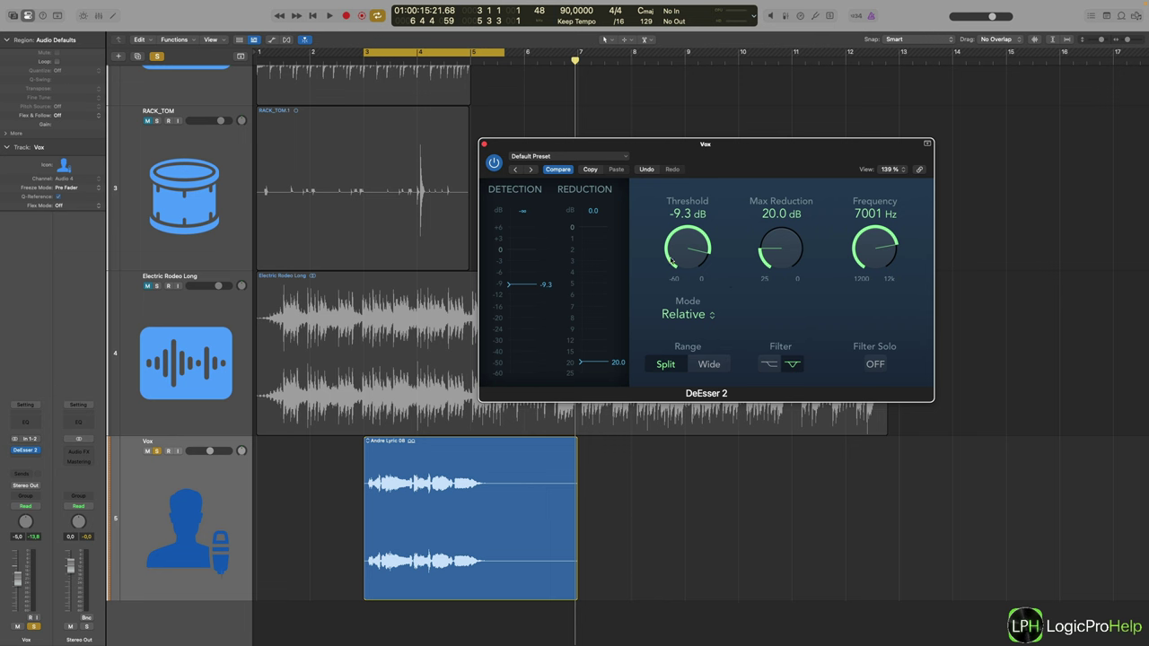
mouse_move(731, 170)
left_mouse_down()
mouse_move(709, 175)
mouse_move(737, 185)
left_mouse_up()
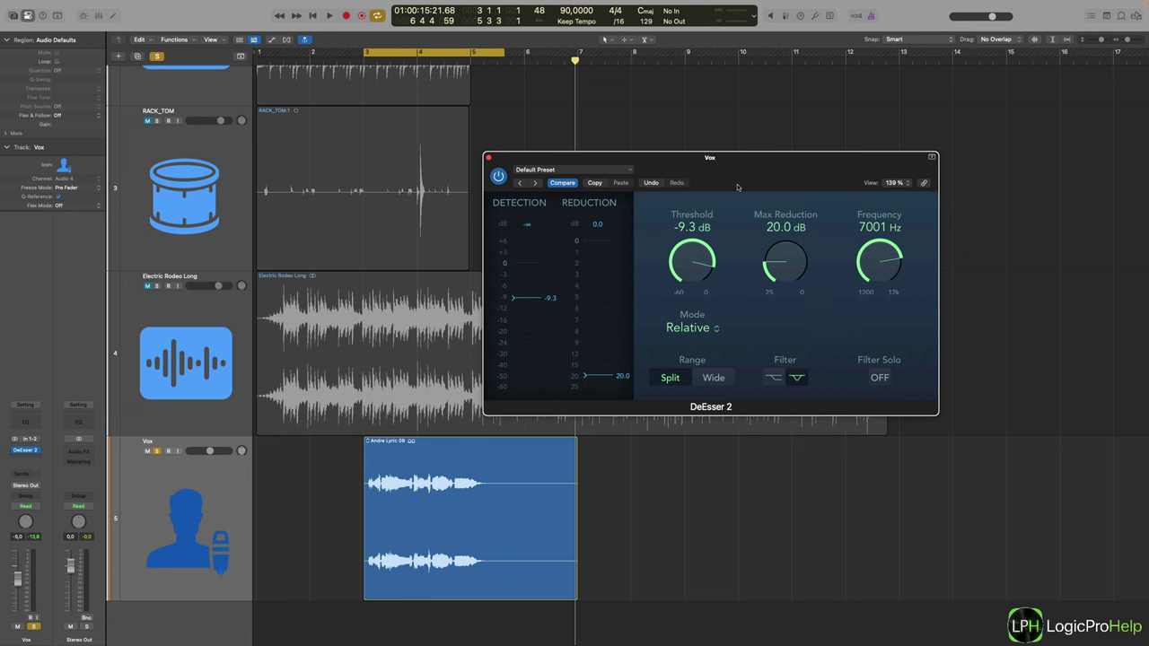
left_click_drag(737, 187, 712, 186)
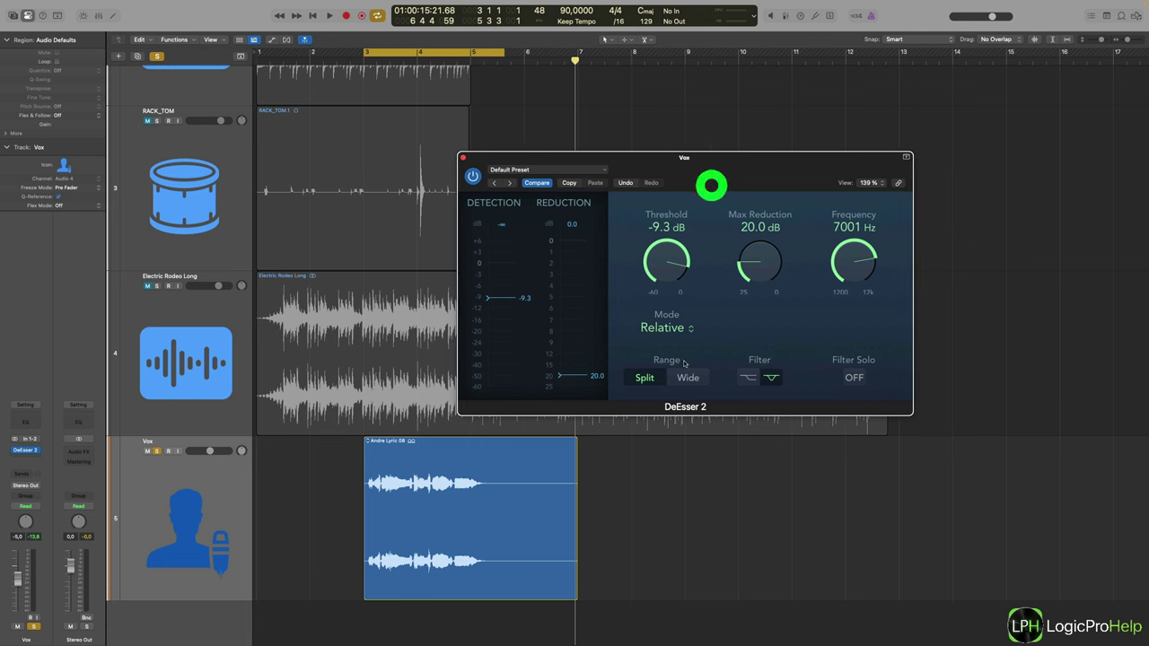
left_click(721, 355)
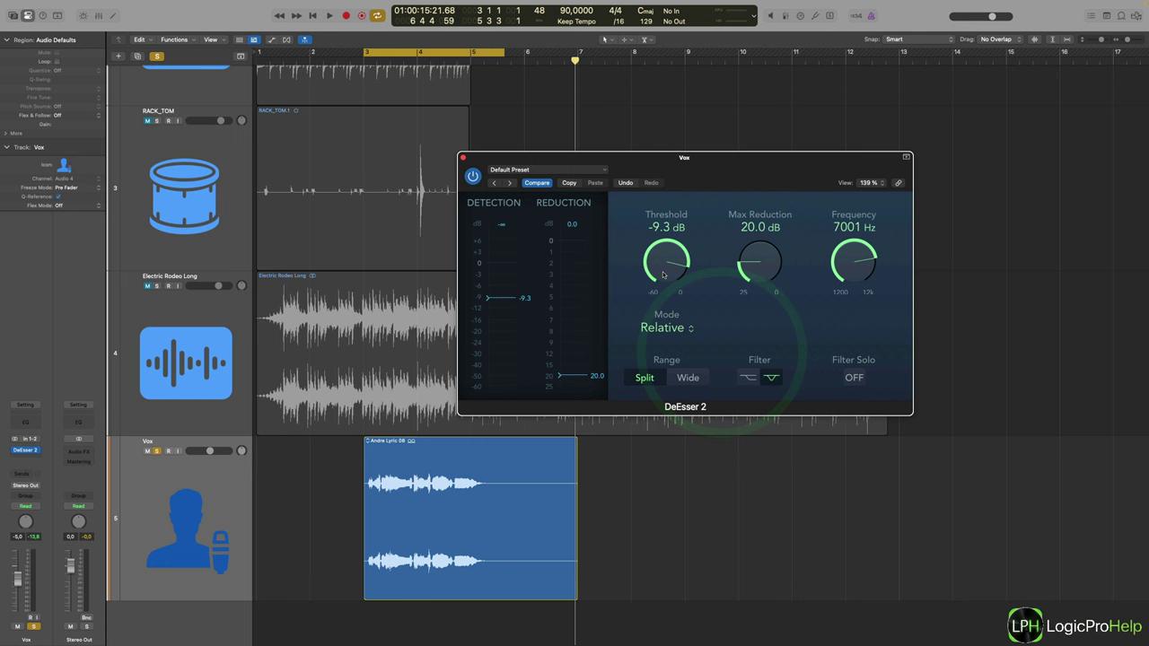
left_click(698, 185)
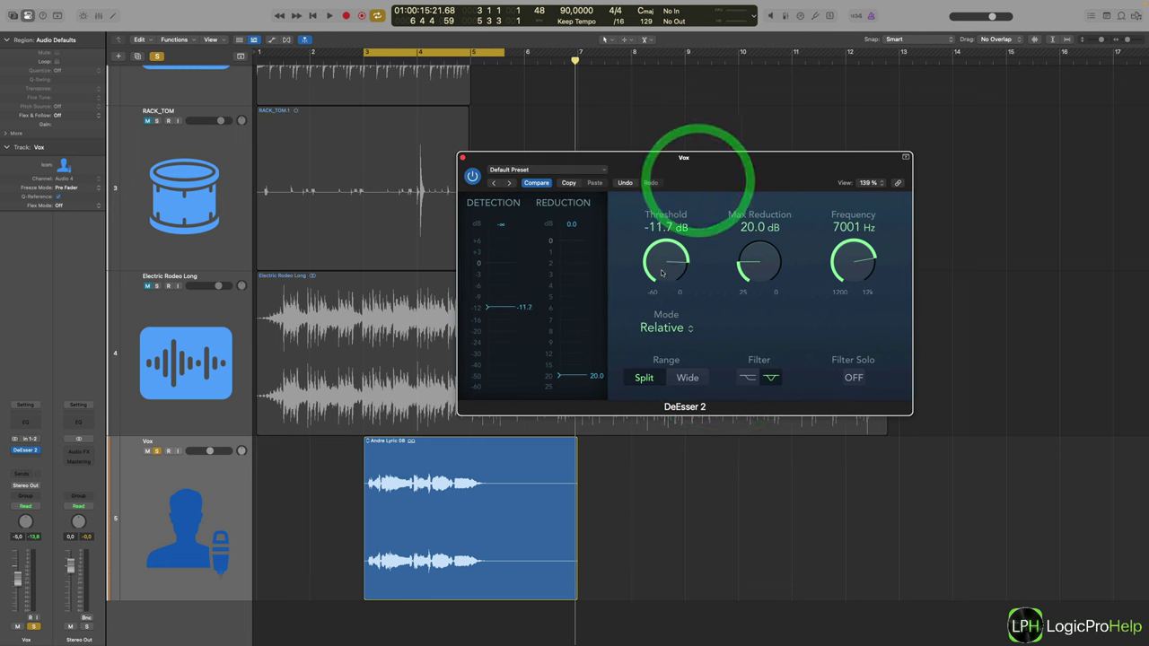
- Lower the DeEsser 2 threshold to -15.6 dB and select the audio region on the Vox track
left_click_drag(665, 260, 664, 272)
left_click(434, 441)
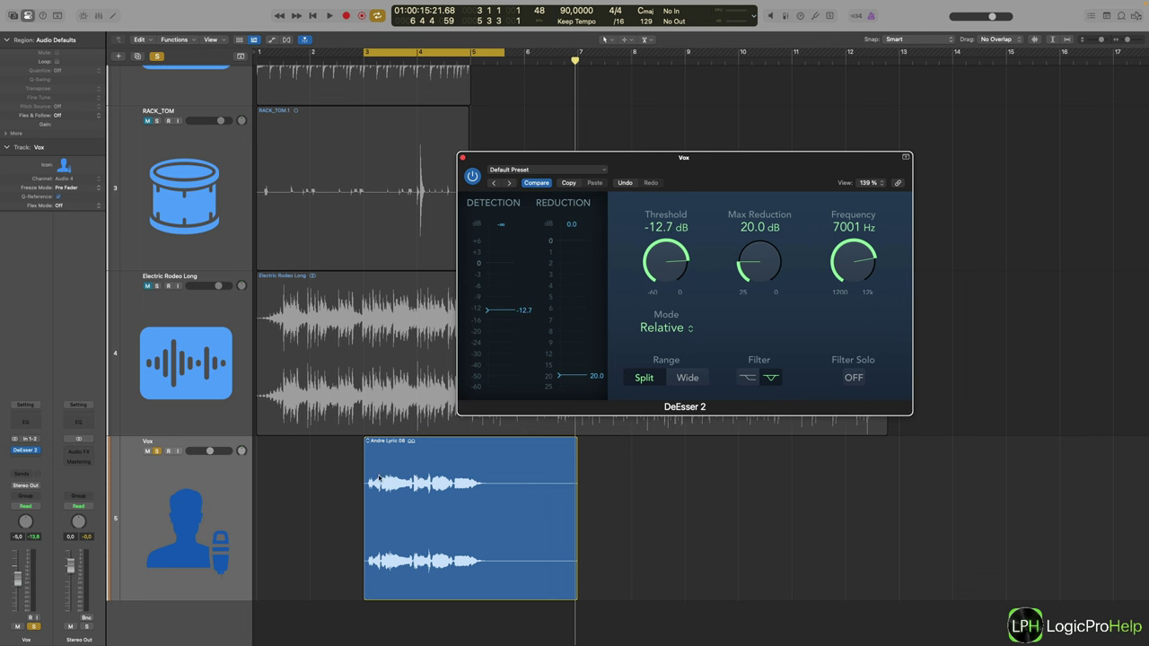
left_click_drag(665, 277, 666, 285)
left_click(479, 512)
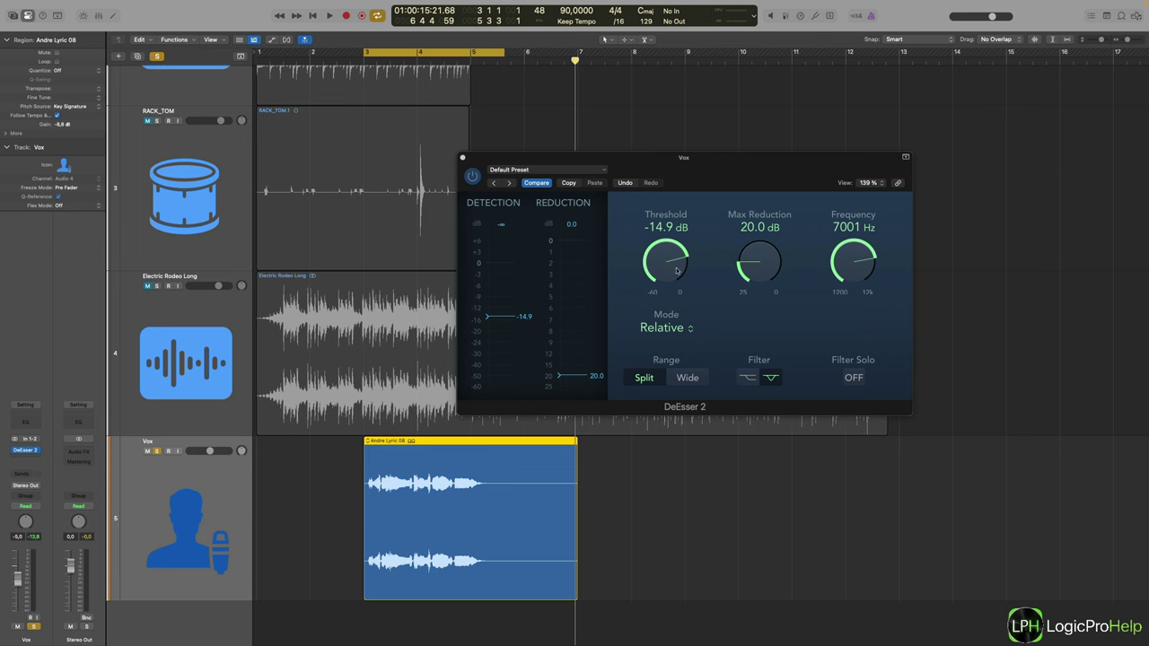
left_click_drag(676, 266, 676, 269)
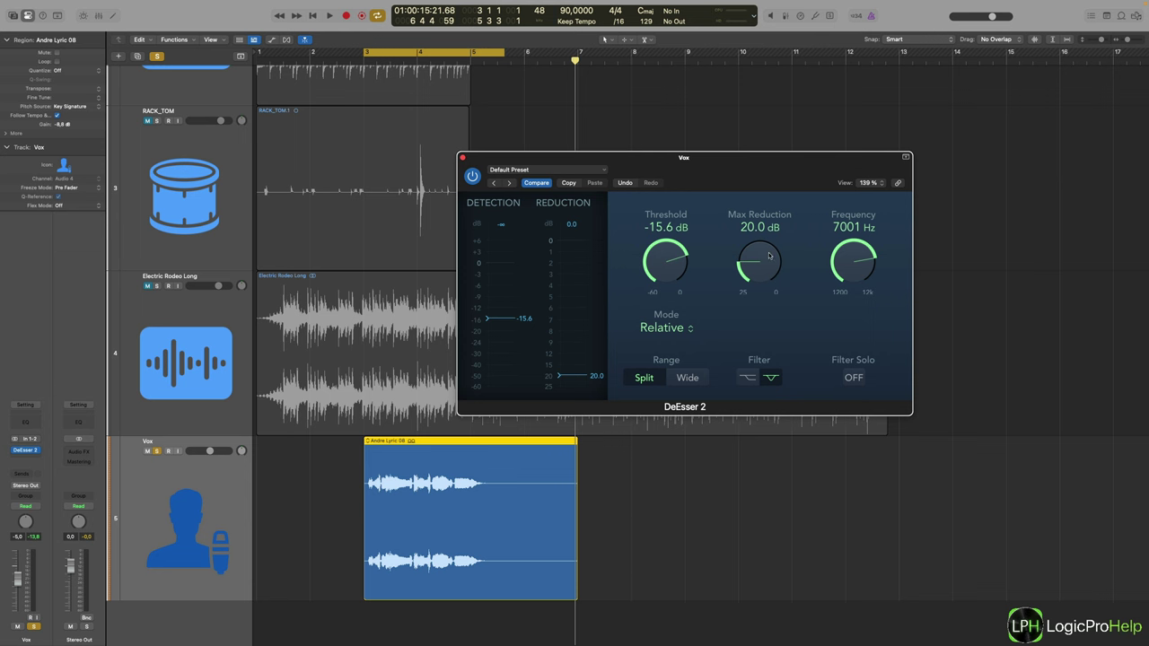
- Set the maximum reduction to 7.0 dB and the threshold to -16.3 dB, also trying a maximum reduction of 20.1 dB
left_click_drag(768, 256, 784, 184)
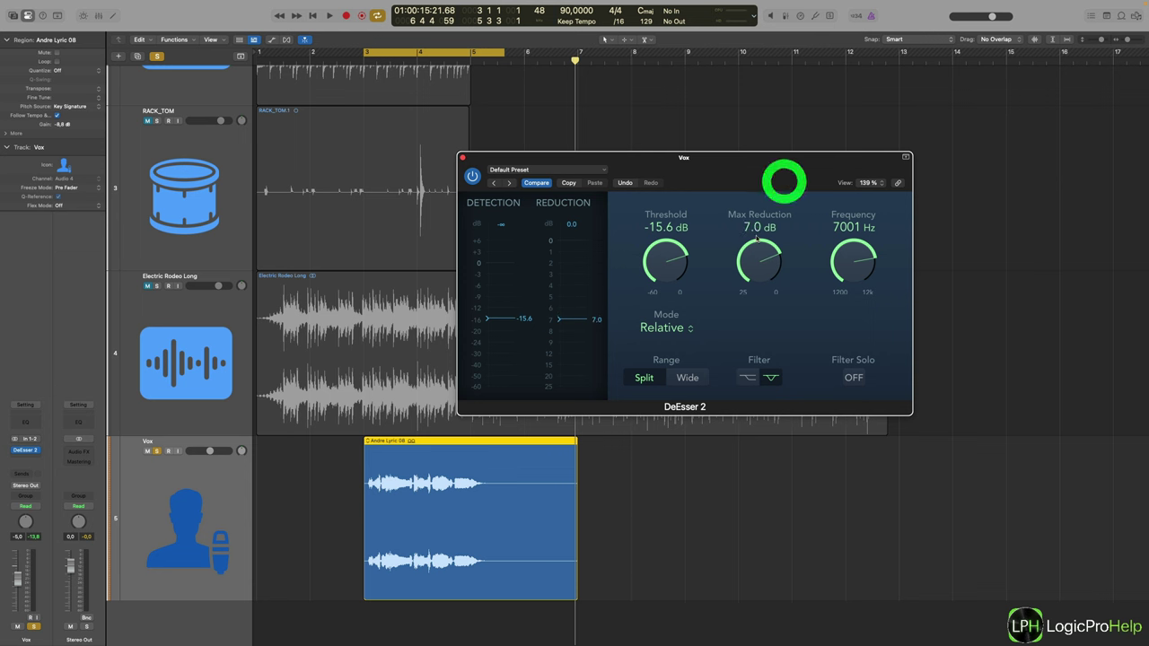
left_click_drag(675, 277, 674, 281)
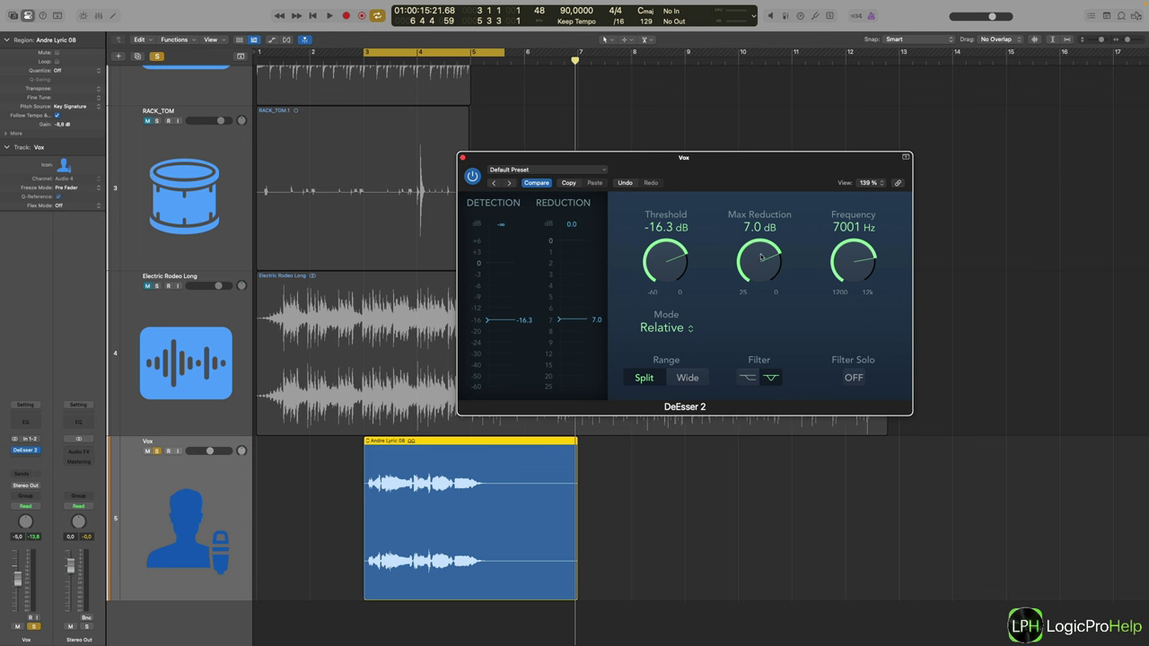
left_click_drag(761, 257, 759, 326)
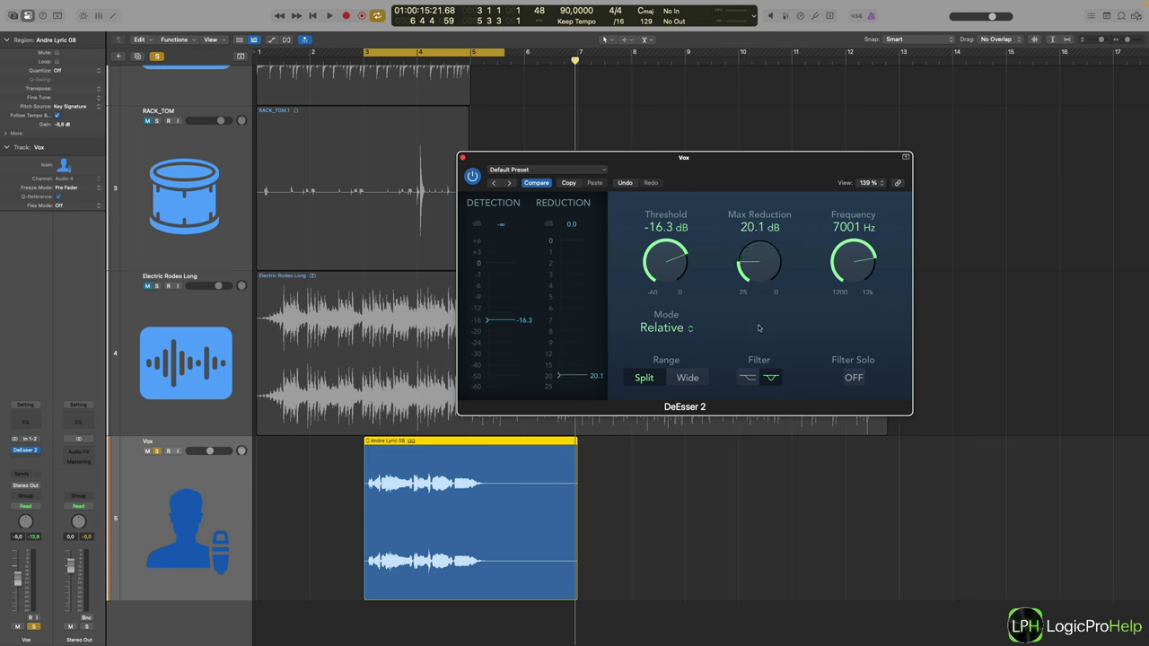
left_click(759, 327)
left_click_drag(759, 264, 784, 193)
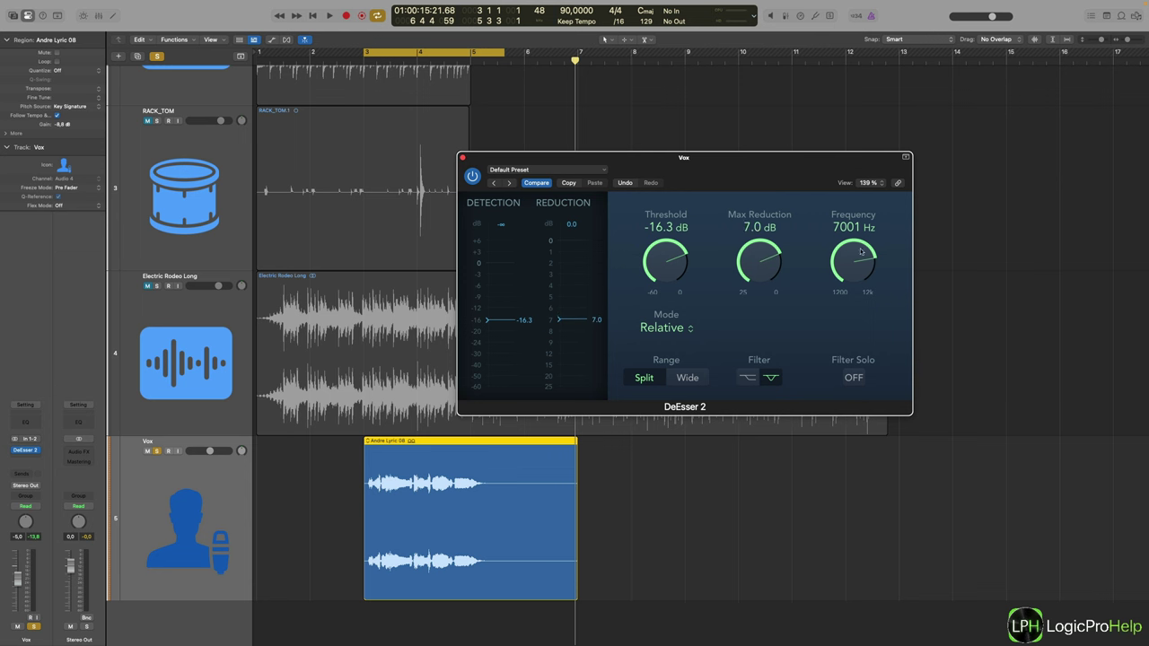
- Lower the de-esser's detection frequency to 5790 Hz
left_click_drag(860, 261, 853, 275)
mouse_move(866, 243)
left_mouse_down()
mouse_move(845, 327)
mouse_move(862, 225)
mouse_move(858, 262)
mouse_move(860, 247)
left_mouse_up()
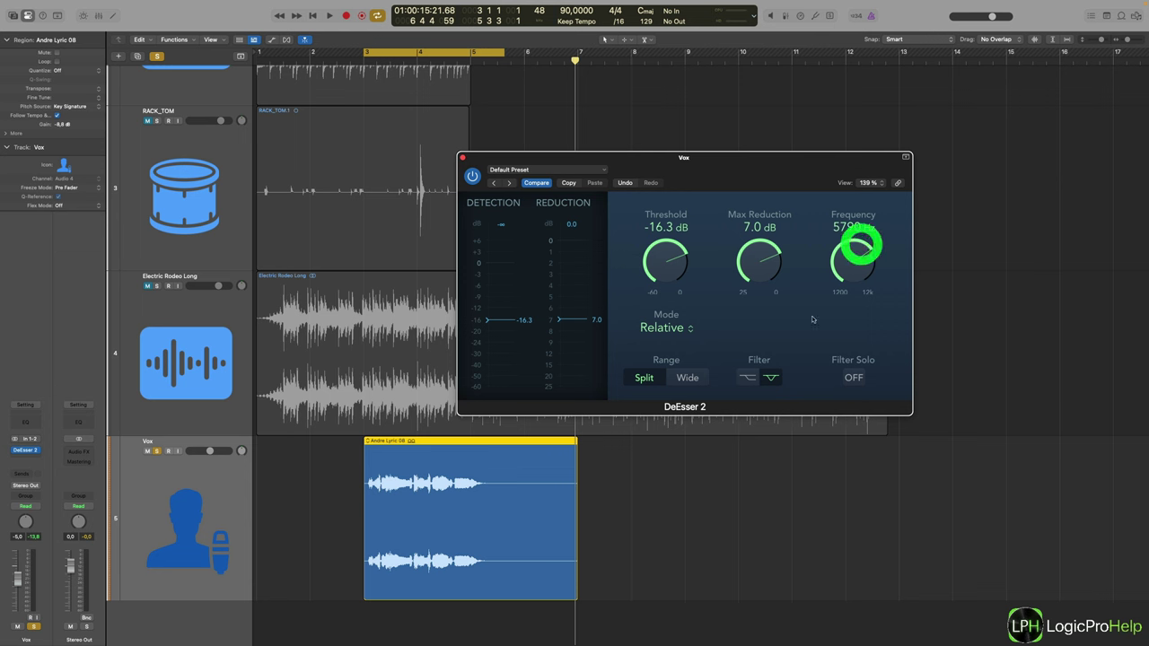
- Switch the detection mode between Absolute and Relative for comparison, ending on Relative
left_click(667, 328)
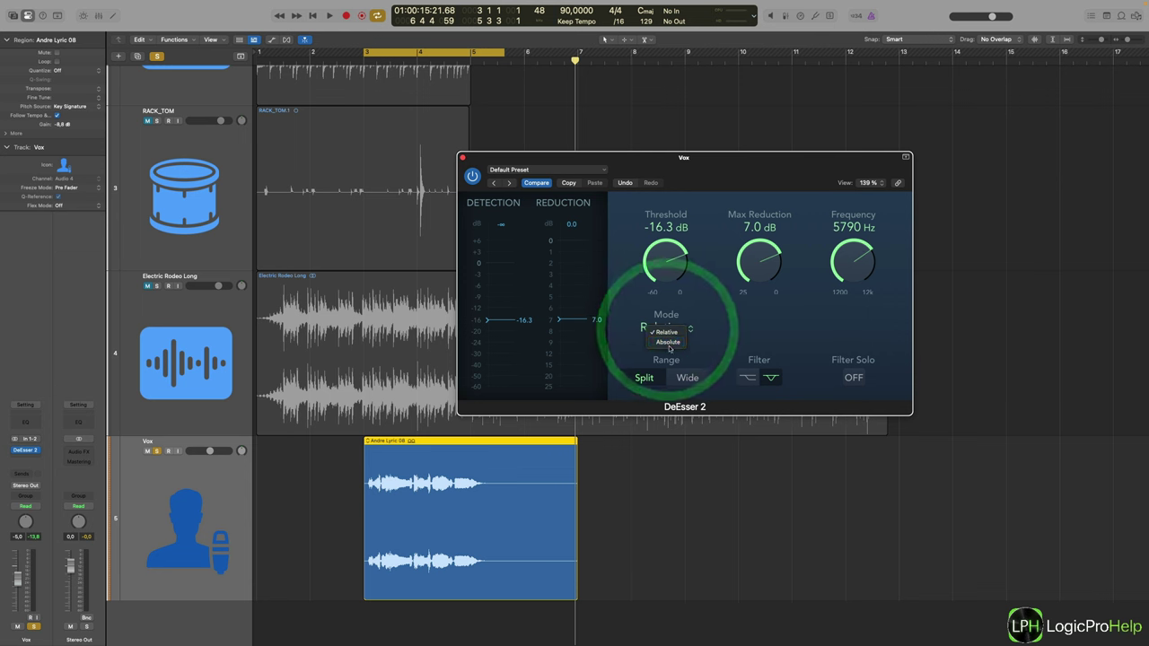
left_click(669, 343)
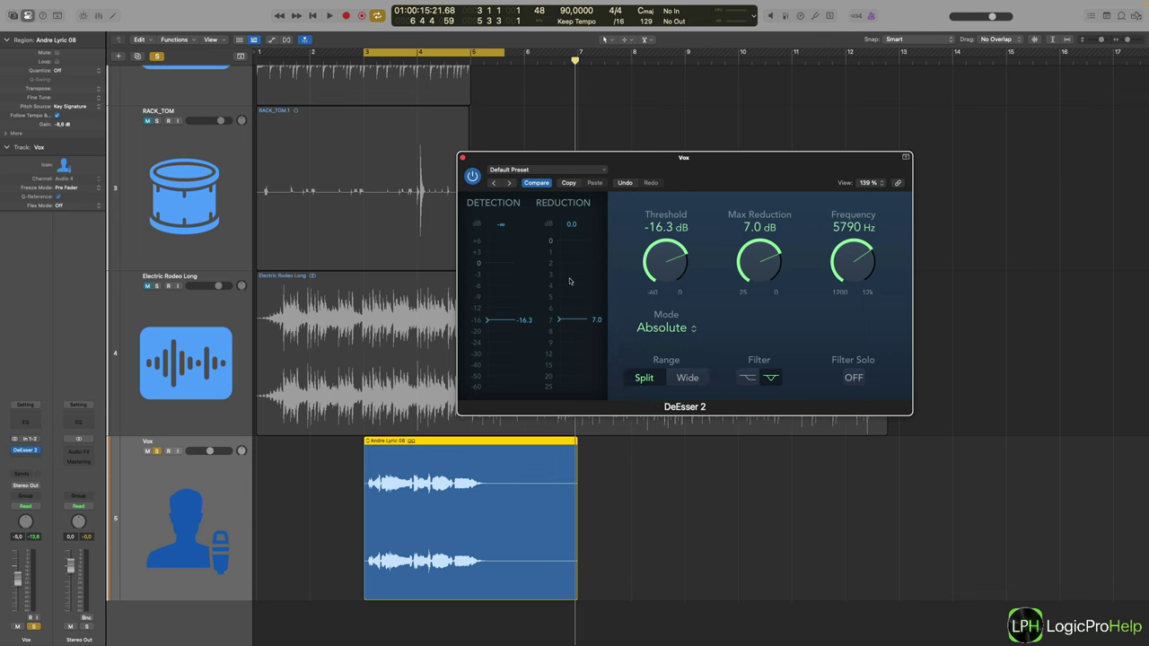
left_click(664, 327)
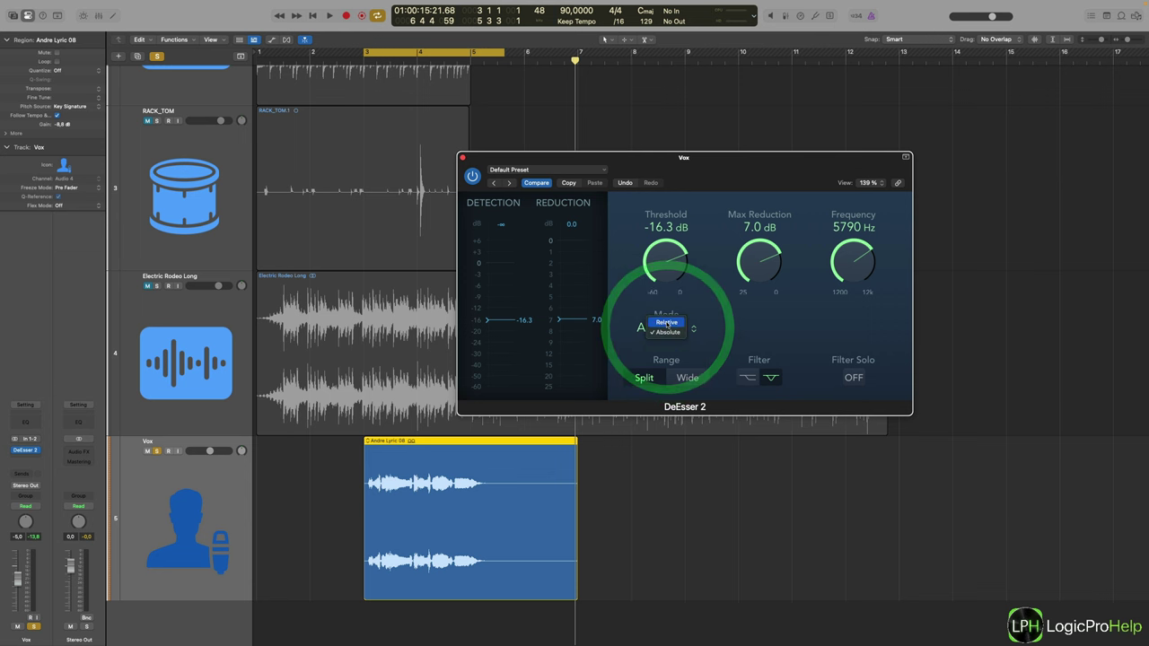
left_click(666, 316)
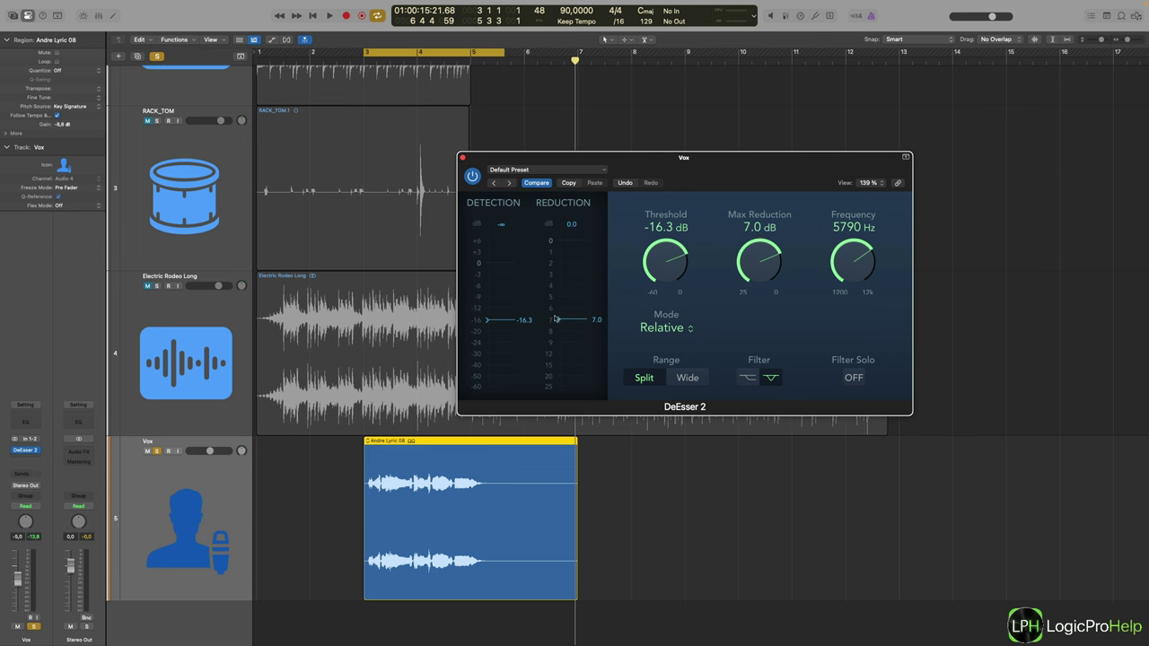
left_click(662, 329)
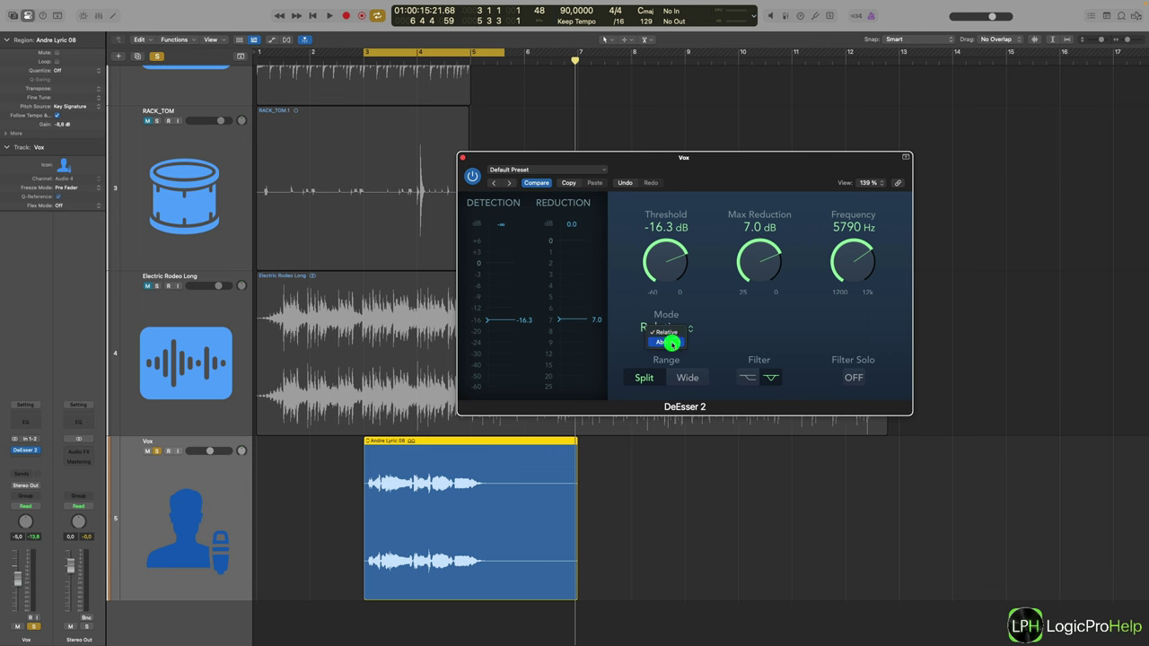
left_click(671, 343)
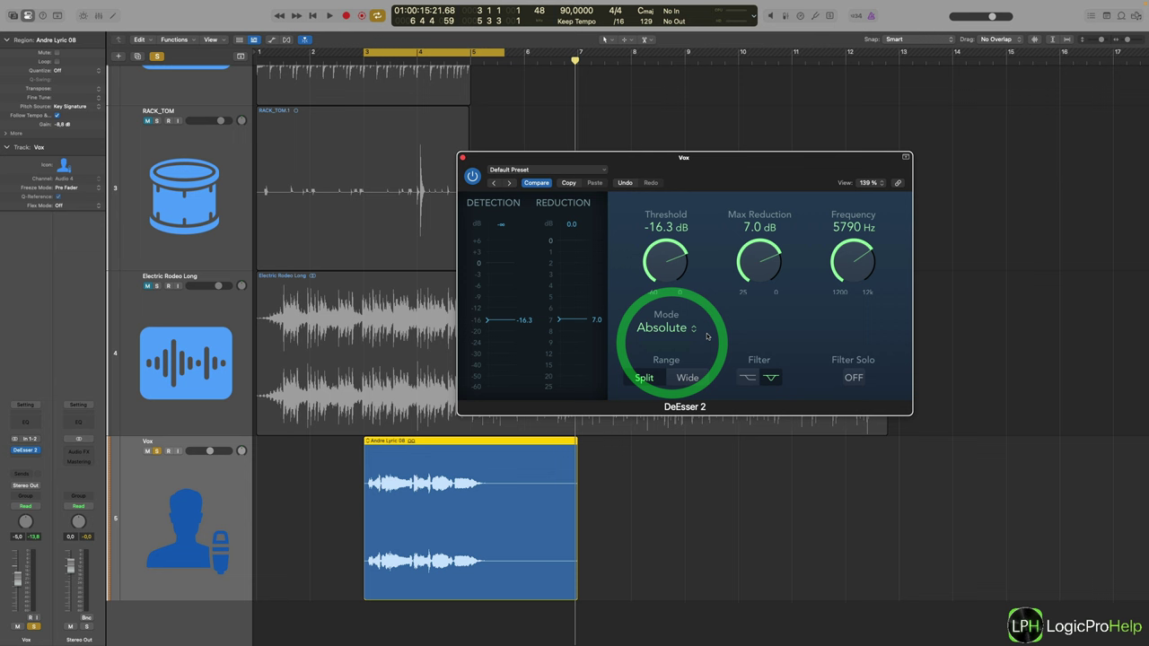
left_click(660, 329)
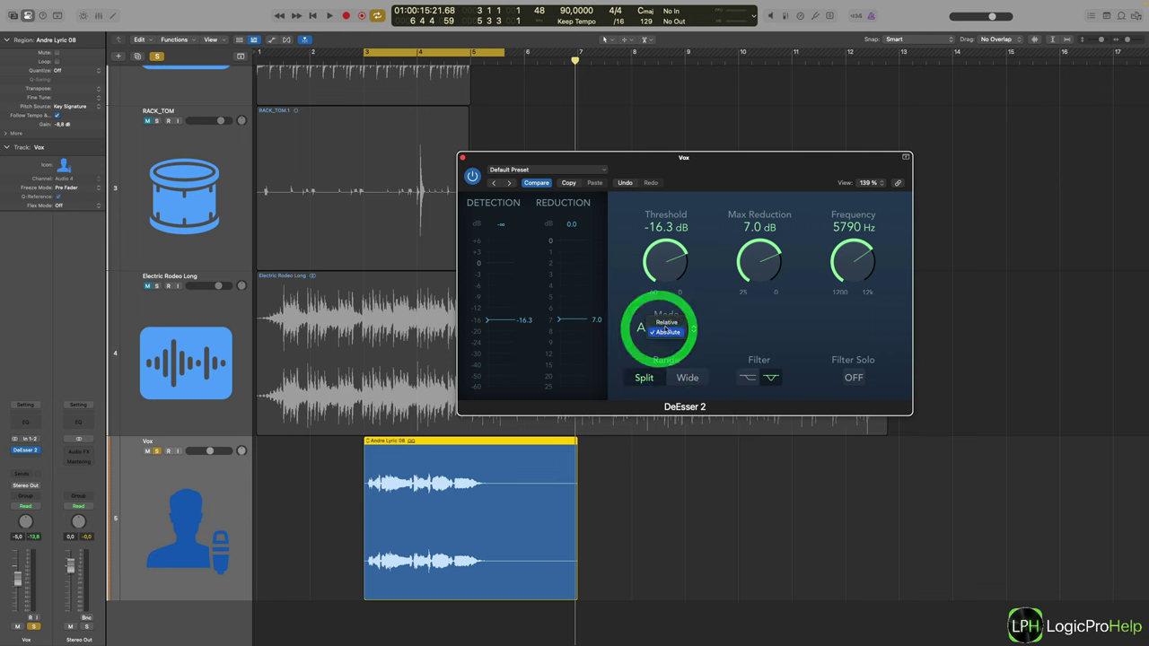
left_click(664, 331)
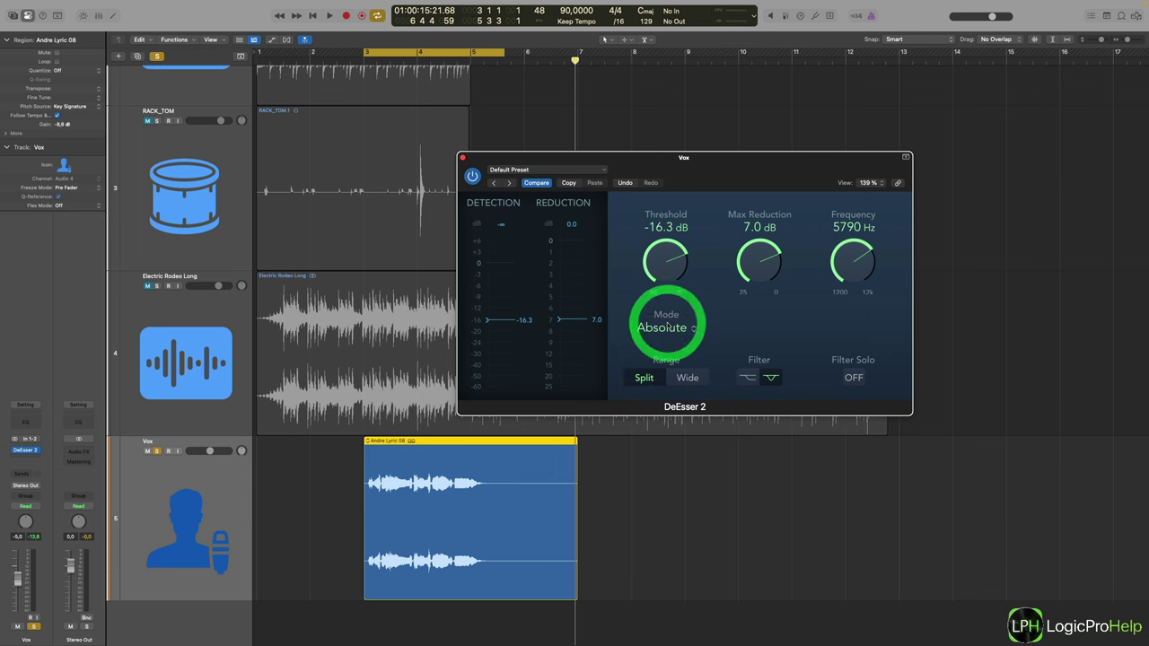
- Alternate the reduction range between Split and Wide for comparison, ending on Split
left_click(644, 382)
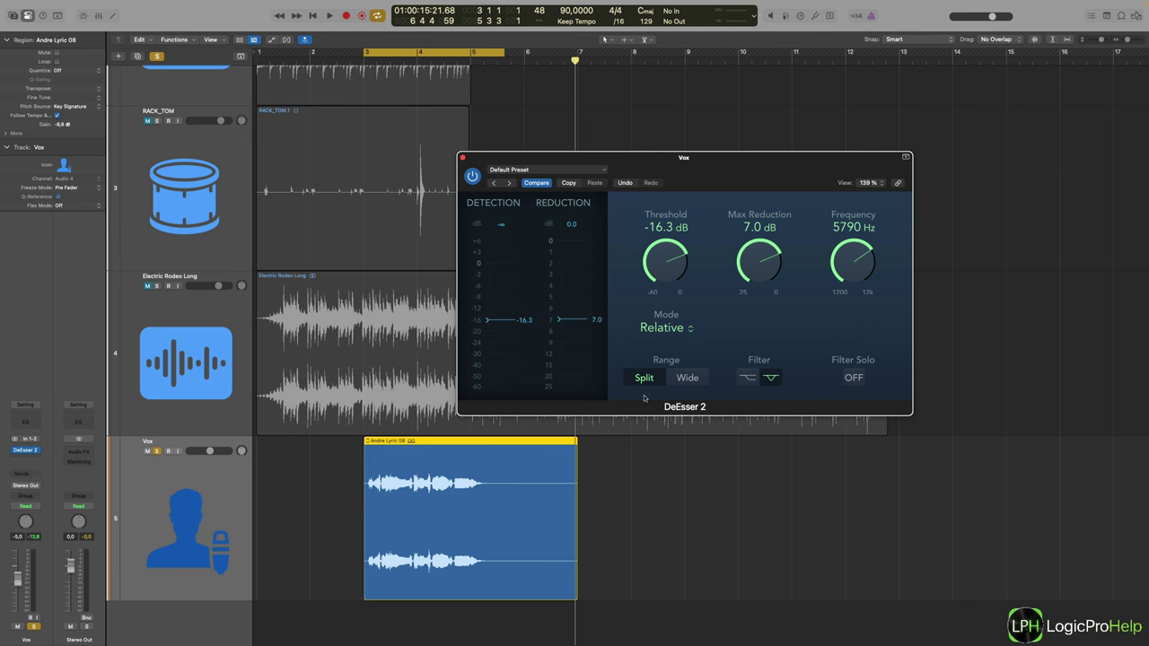
left_click(688, 379)
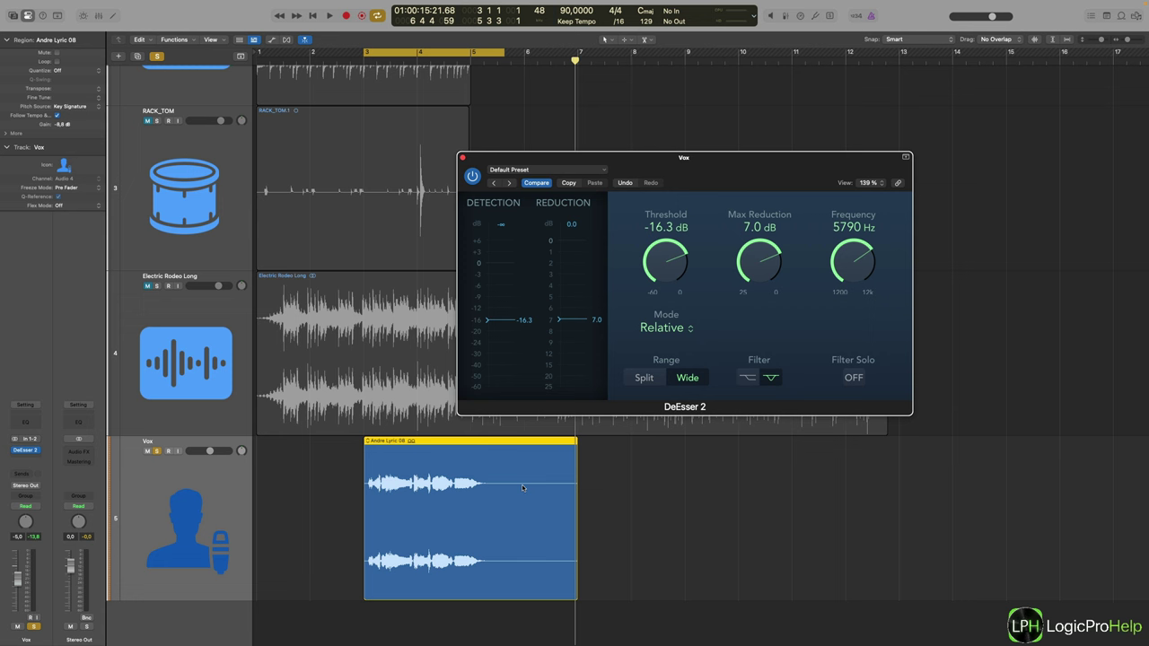
left_click(646, 381)
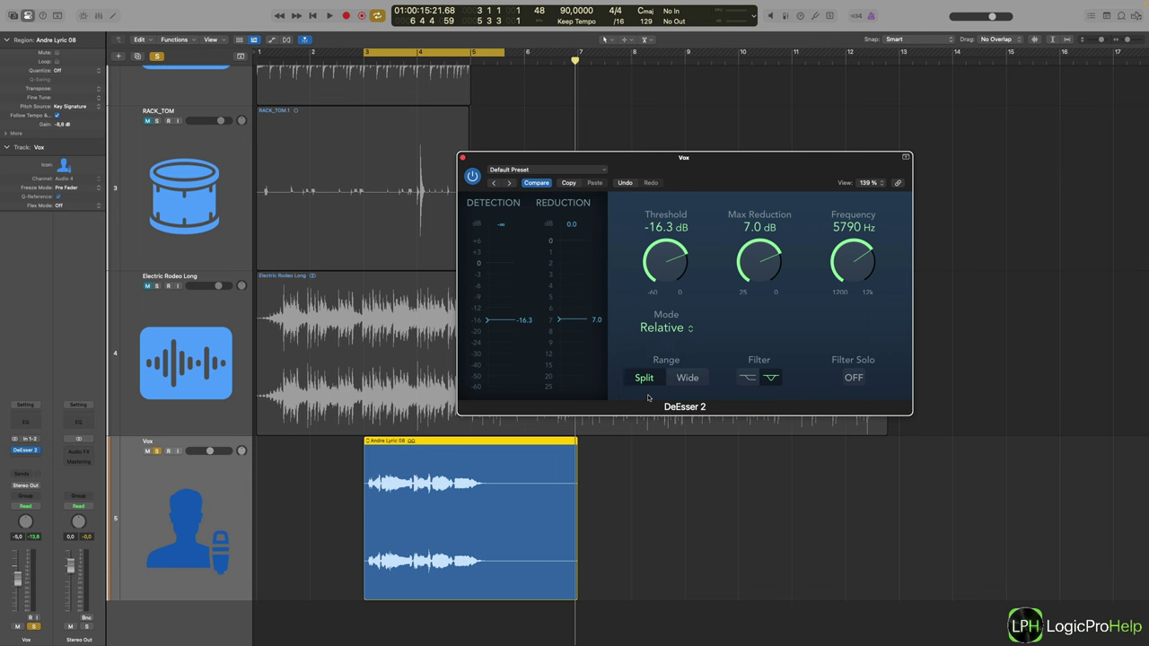
left_click(687, 377)
left_click(643, 379)
left_click(654, 380)
left_click(687, 378)
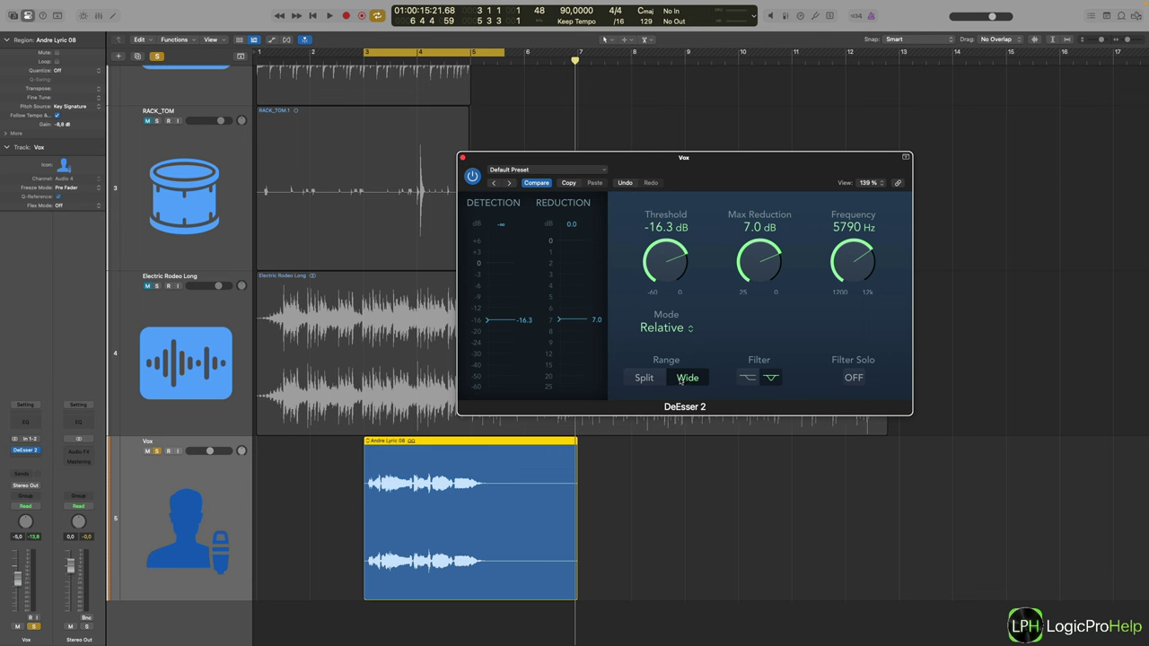
left_click(682, 378)
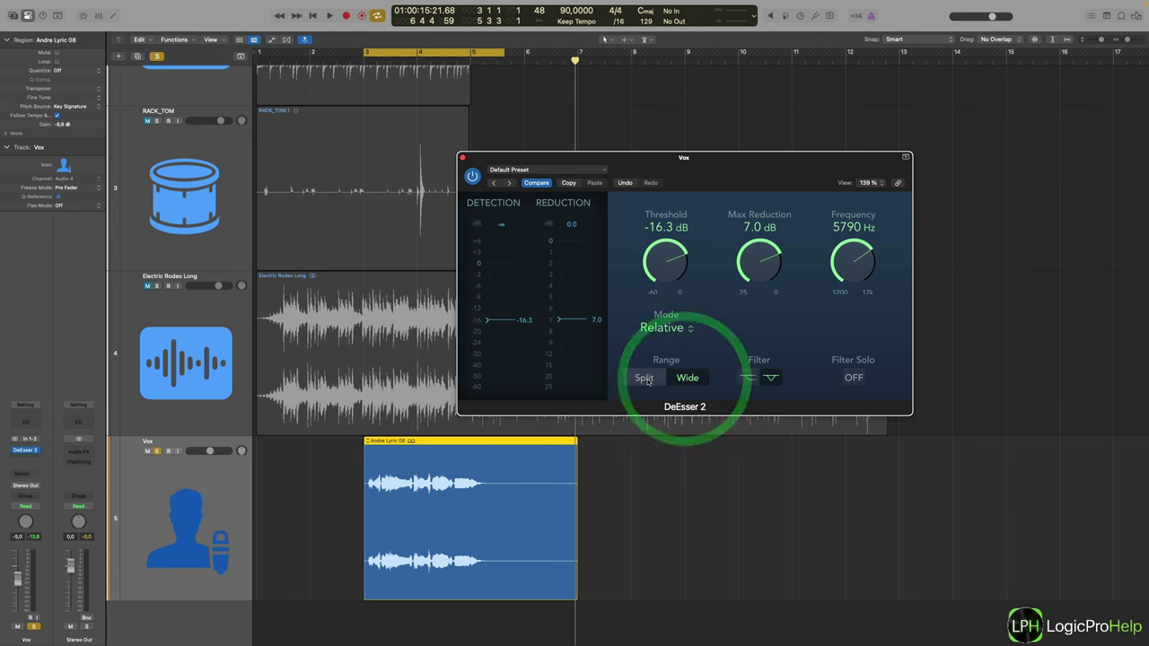
left_click(646, 378)
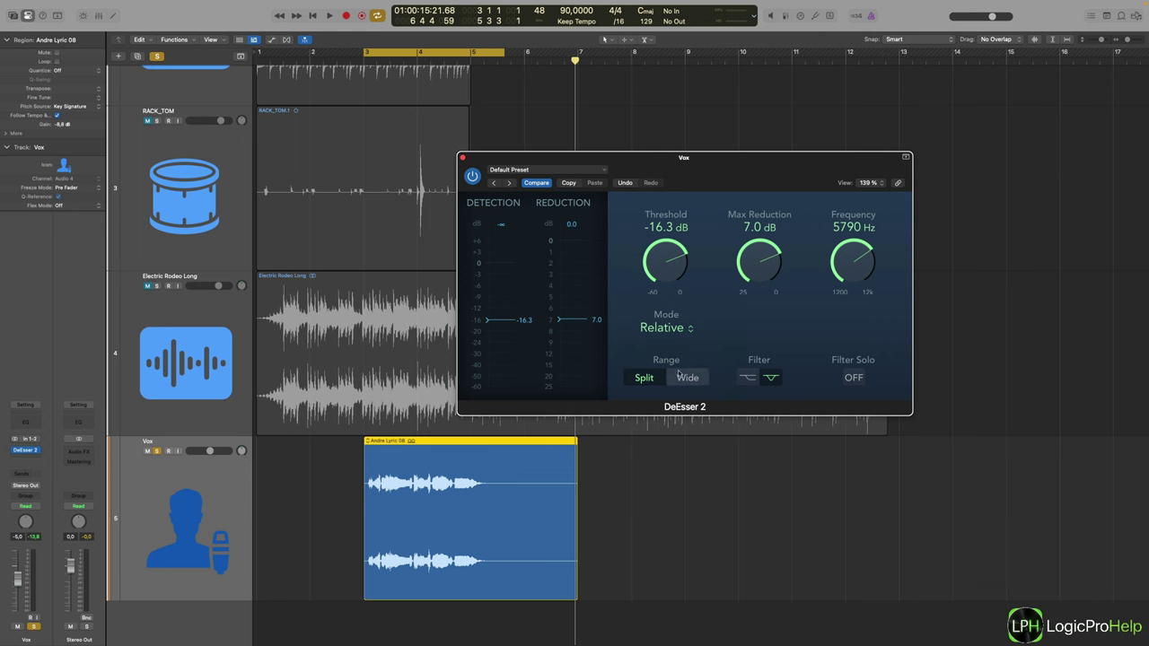
left_click(682, 377)
left_click(646, 378)
- Try the Wide range while varying the maximum reduction, and return to Split with a maximum reduction of 7.0 dB
left_click(685, 378)
left_click_drag(752, 277, 792, 182)
left_click(758, 262)
left_click(756, 265)
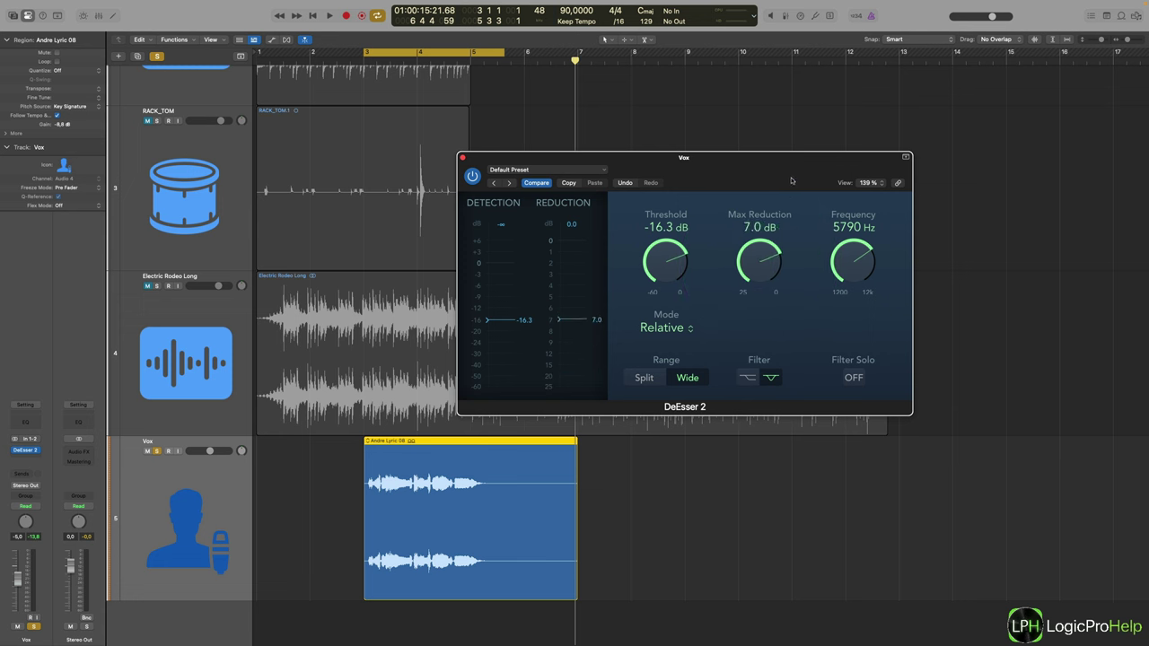
left_click(791, 181)
left_click(643, 378)
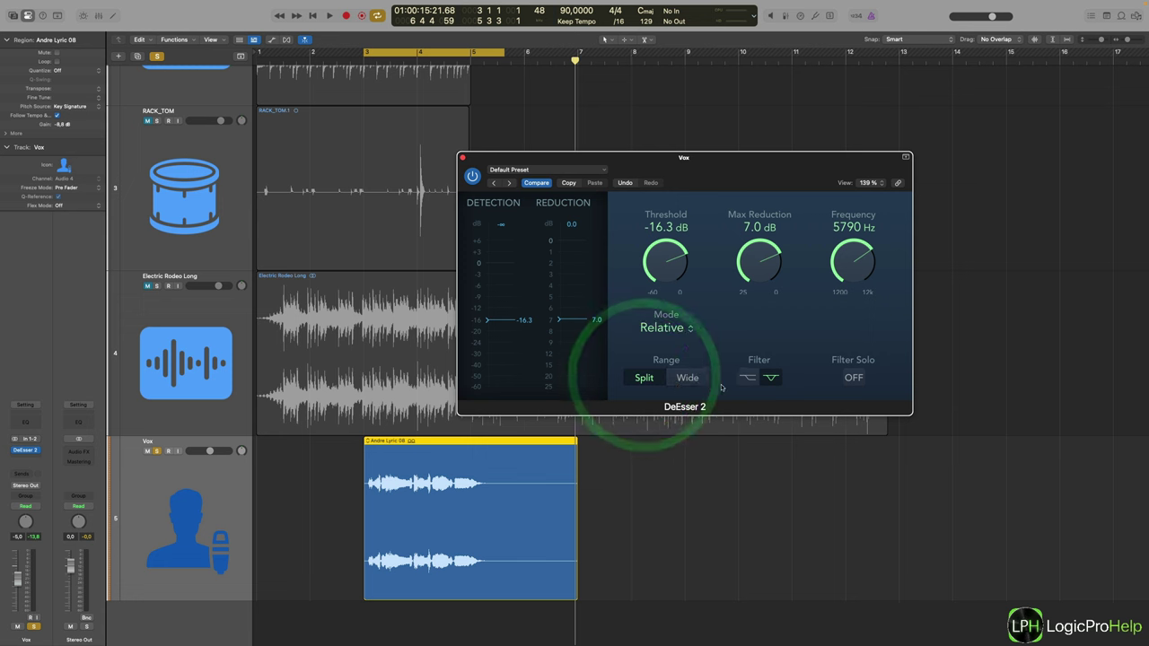
- Choose the shelf-shaped filter and tune the frequency to 6070 Hz using Filter Solo, leaving solo off
left_click_drag(727, 182, 687, 180)
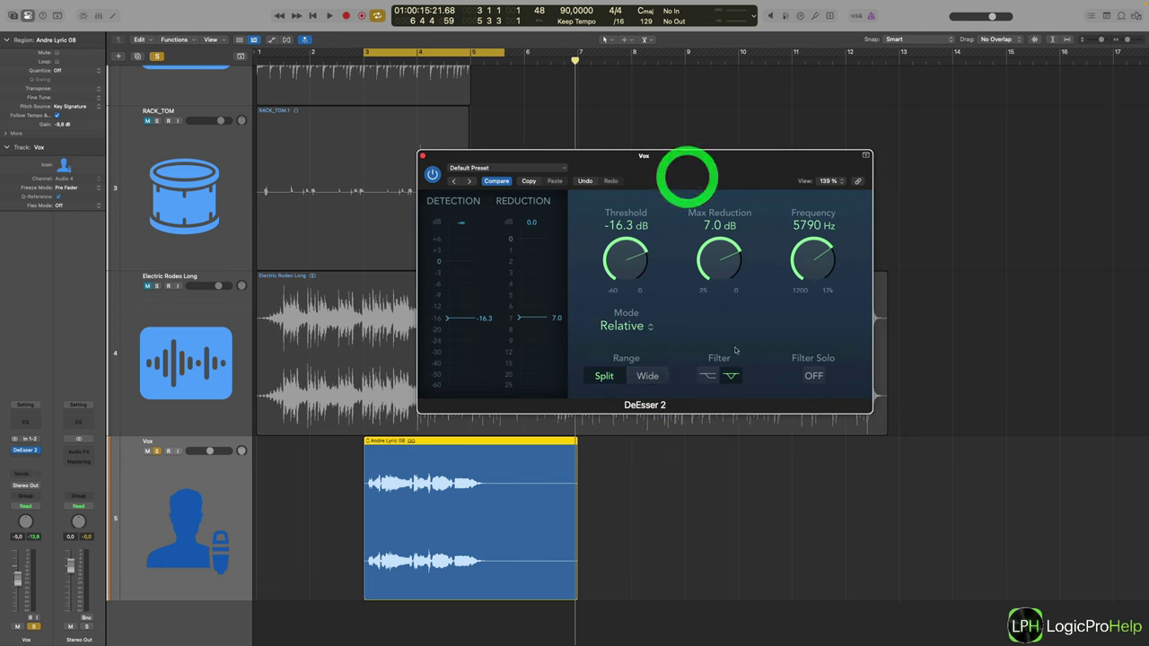
left_click(707, 375)
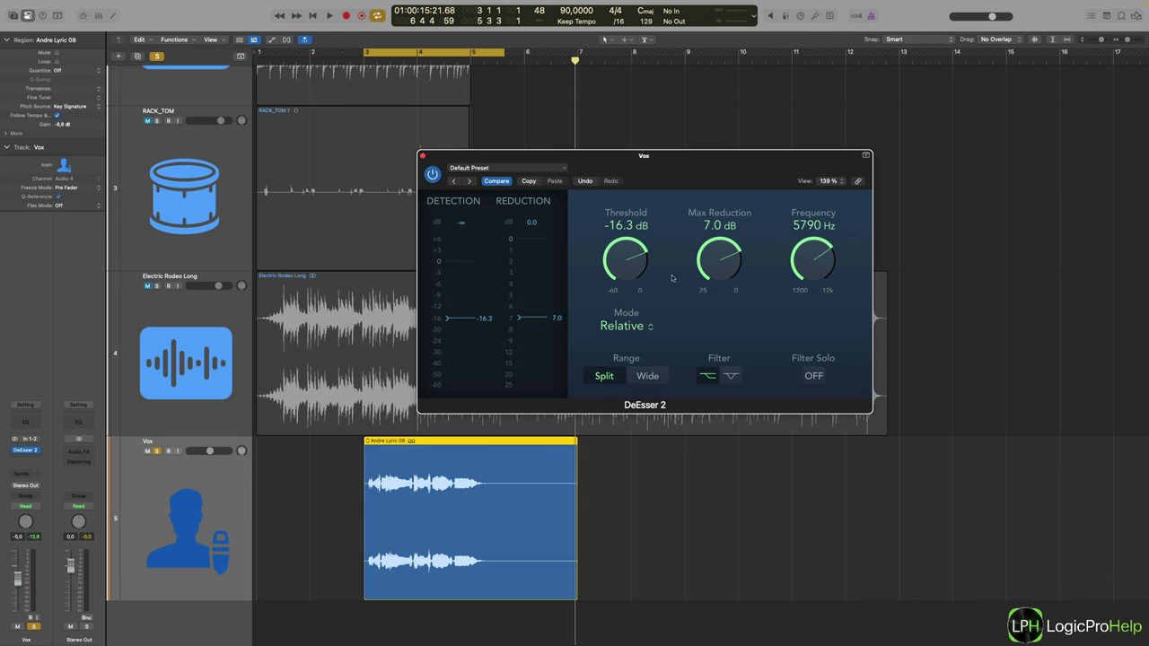
left_click(811, 376)
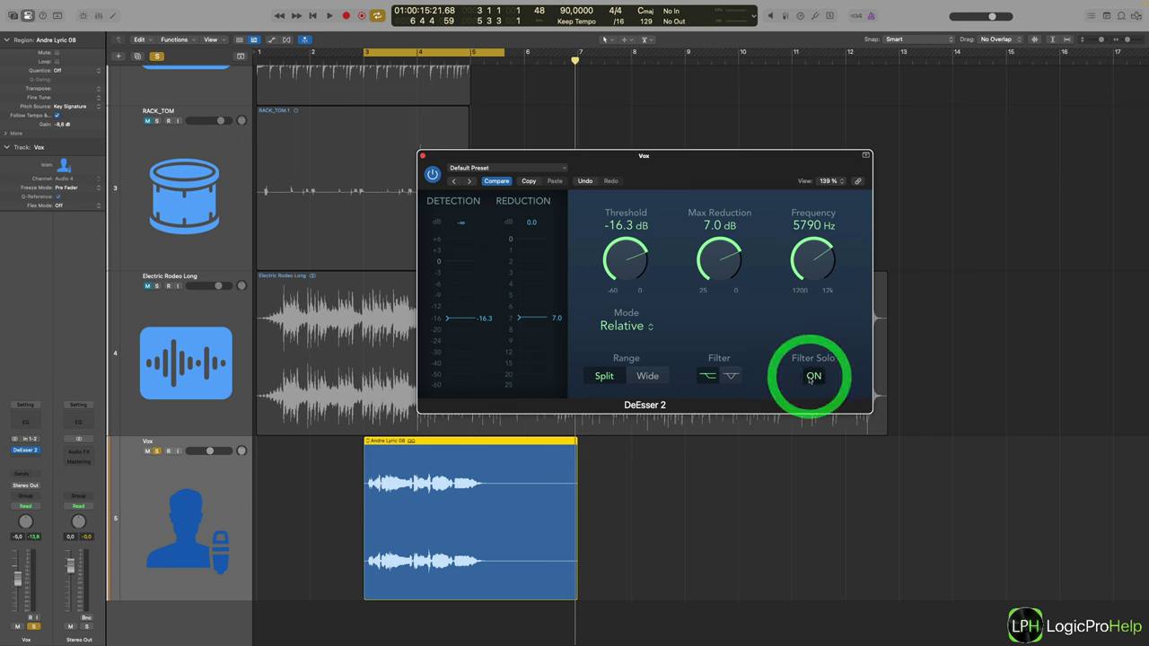
left_click_drag(816, 267, 816, 261)
left_click(813, 377)
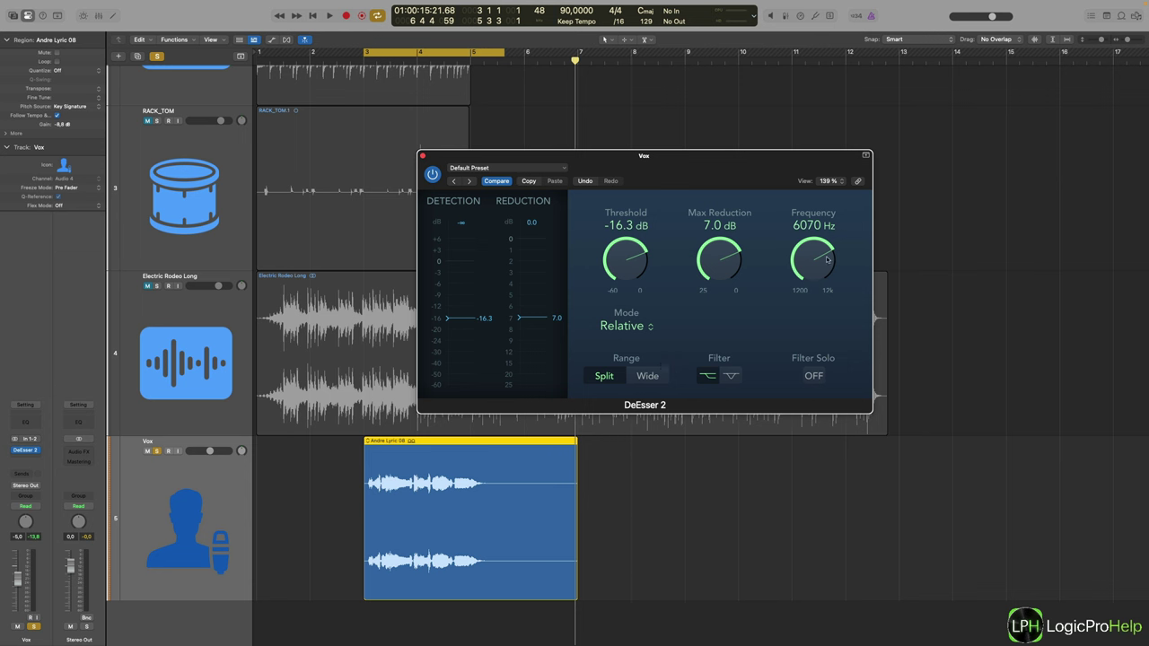
- Lower the frequency to 5060 Hz while trying the peak-shaped filter, and return to the shelf-shaped filter
left_click_drag(810, 241, 812, 255)
left_click(732, 376)
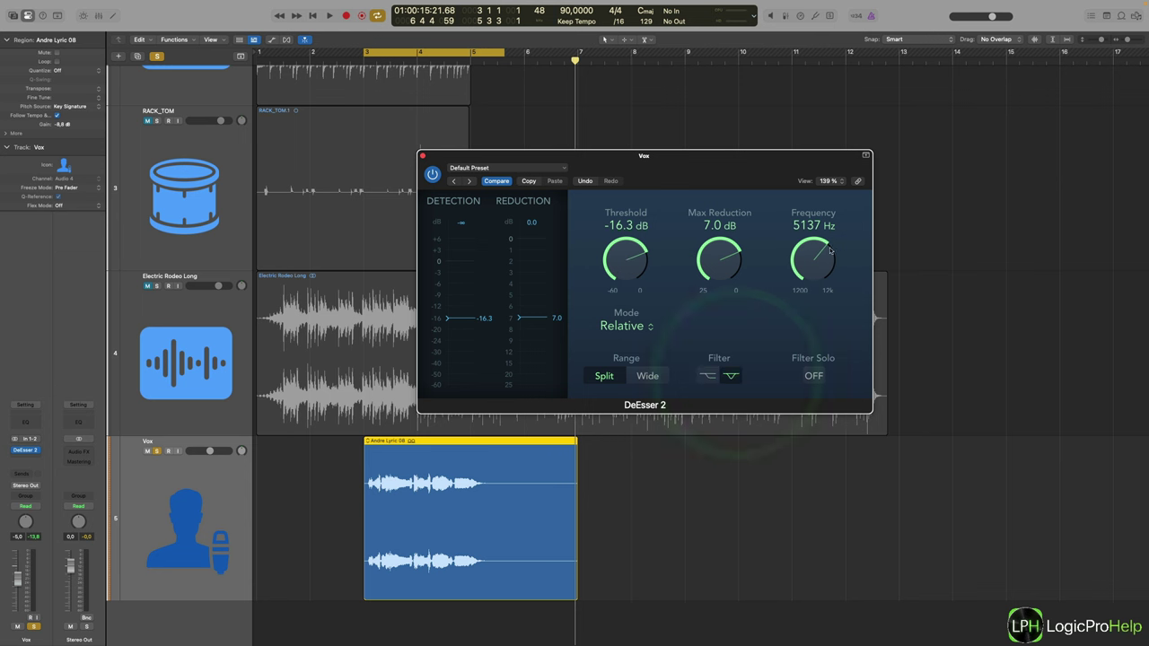
left_click_drag(819, 265, 819, 261)
left_click_drag(812, 250, 812, 254)
left_click(708, 376)
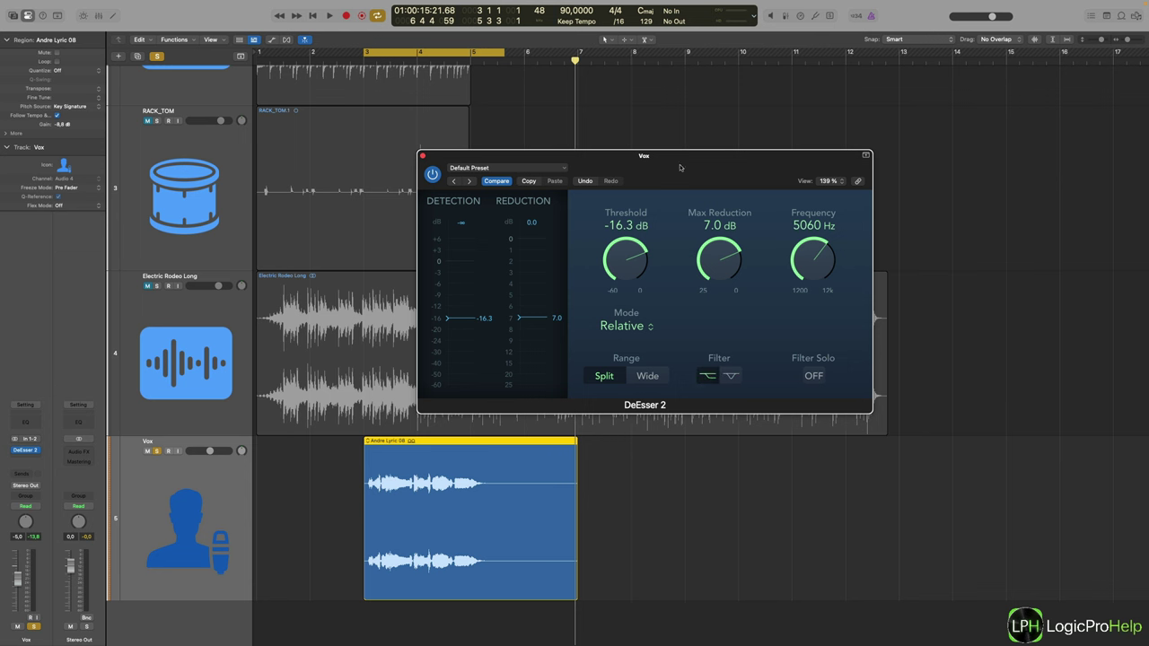
- Move the DeEsser 2 window up so it sits clear of the Vox region
left_click_drag(679, 167, 621, 148)
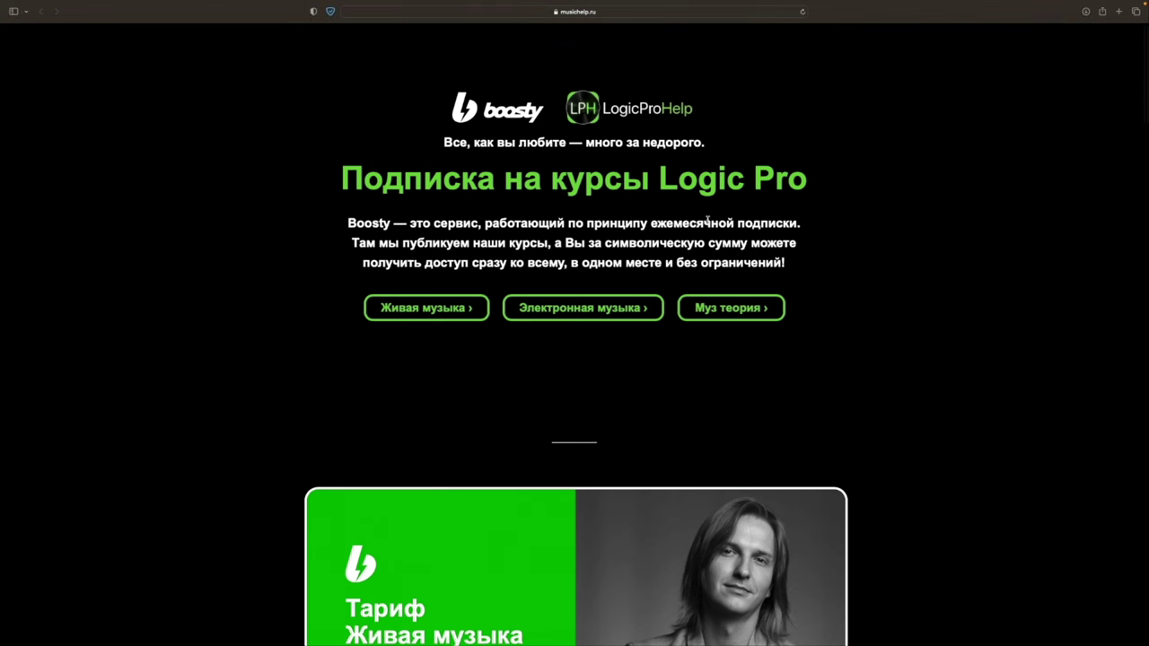
- Switch to Safari and review the «Живая музыка» plan and its course list on the Logic Pro subscription page
scroll(953, 235, "down", 3)
scroll(954, 233, "down", 4)
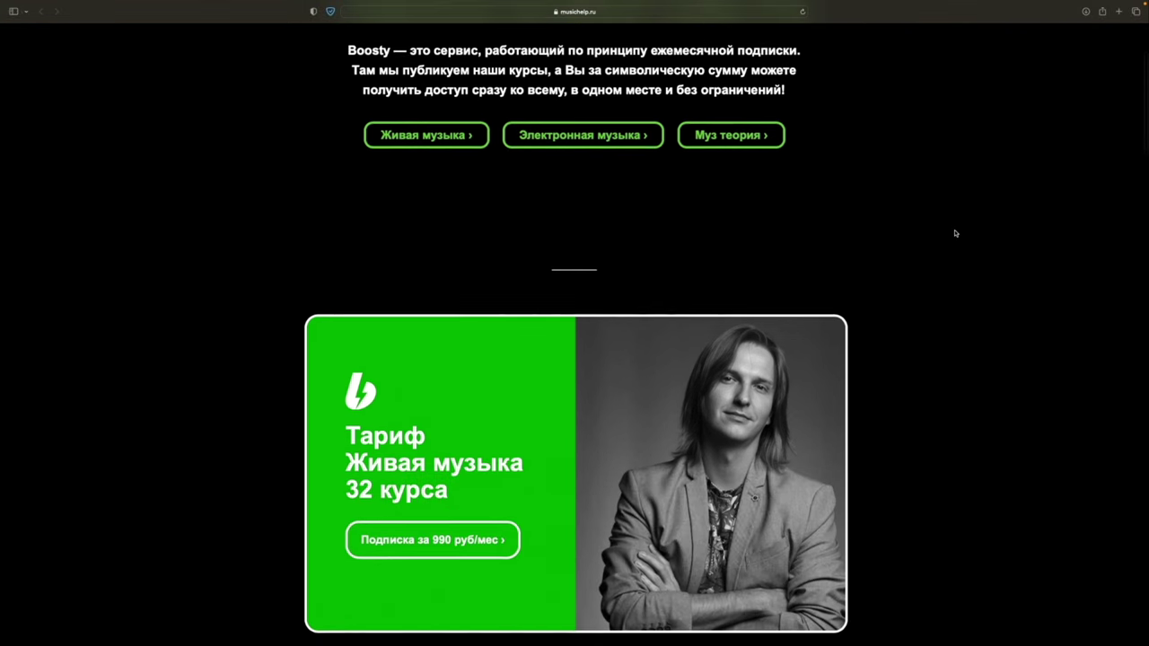
scroll(955, 233, "down", 4)
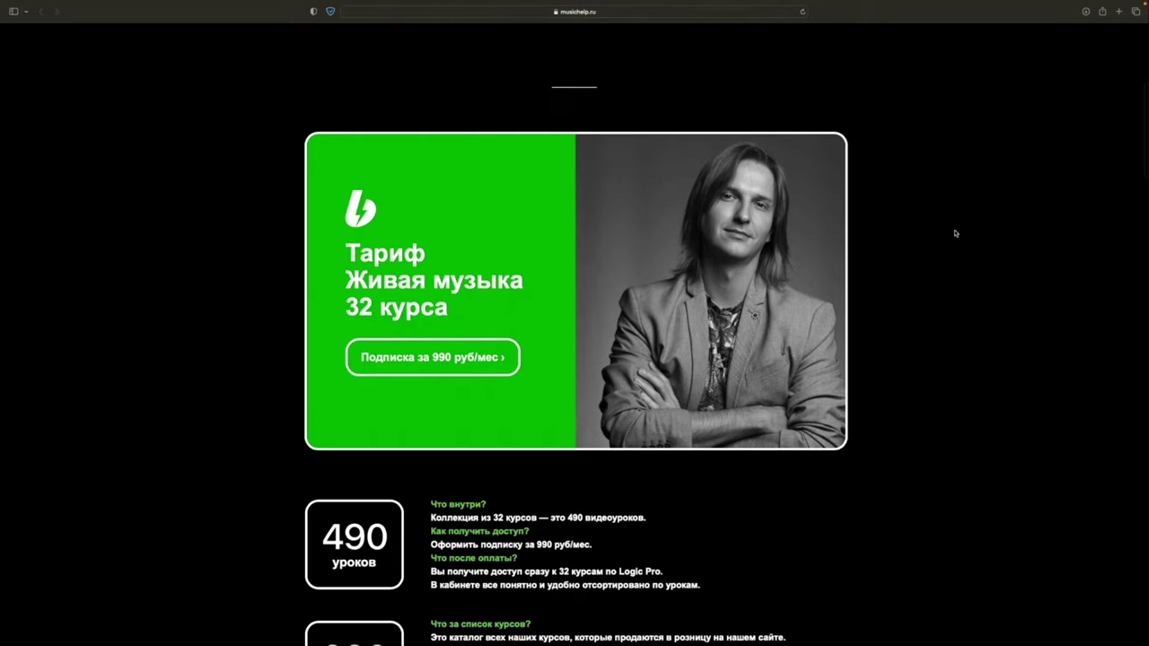
scroll(954, 233, "down", 5)
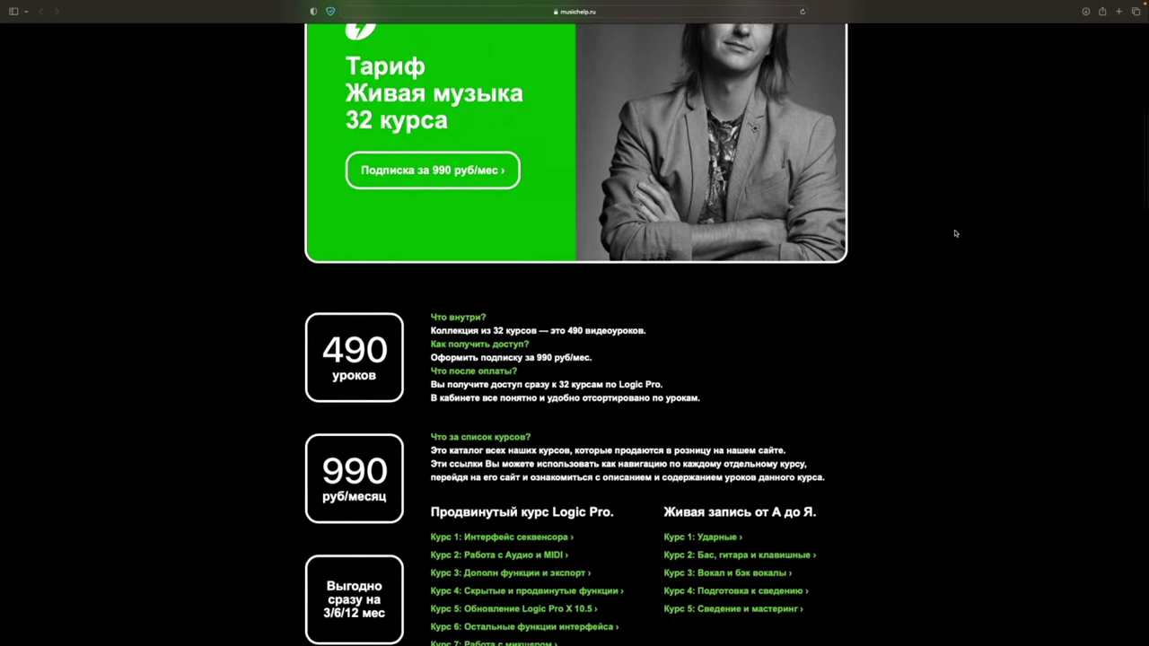
scroll(955, 233, "down", 4)
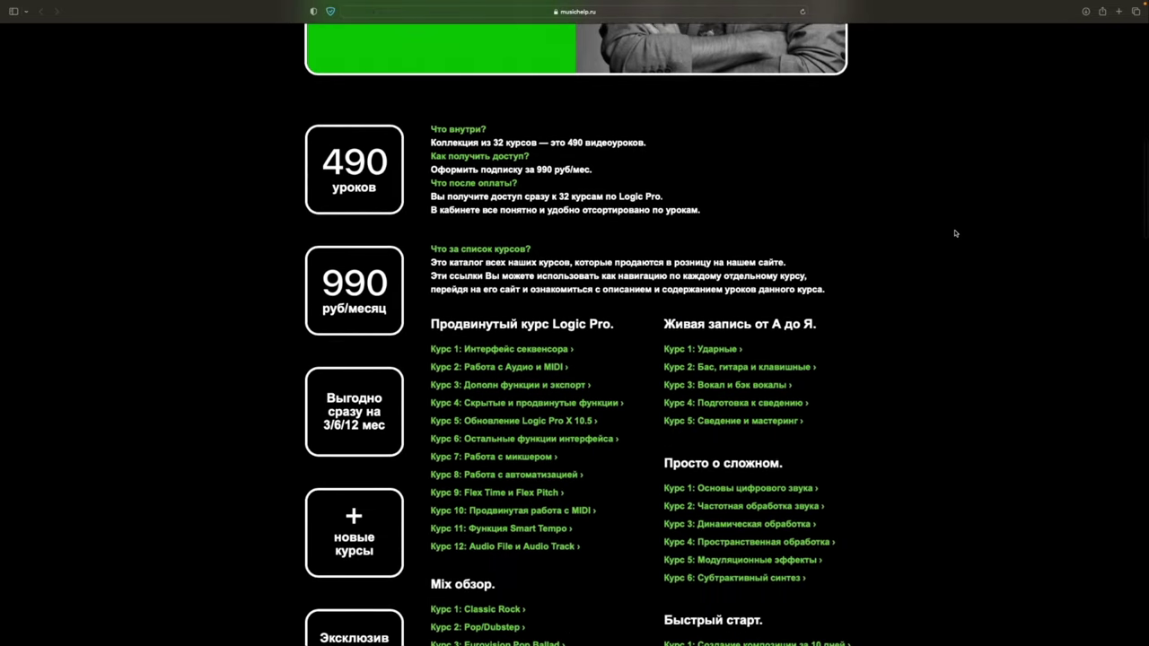
scroll(955, 234, "down", 4)
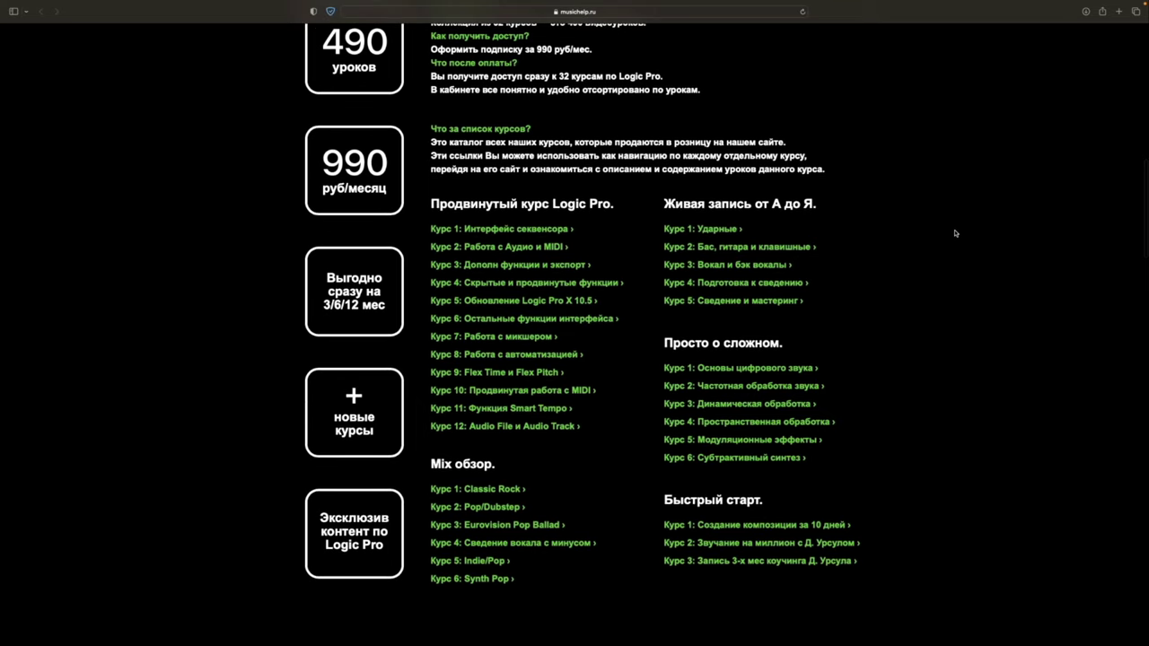
scroll(955, 233, "down", 7)
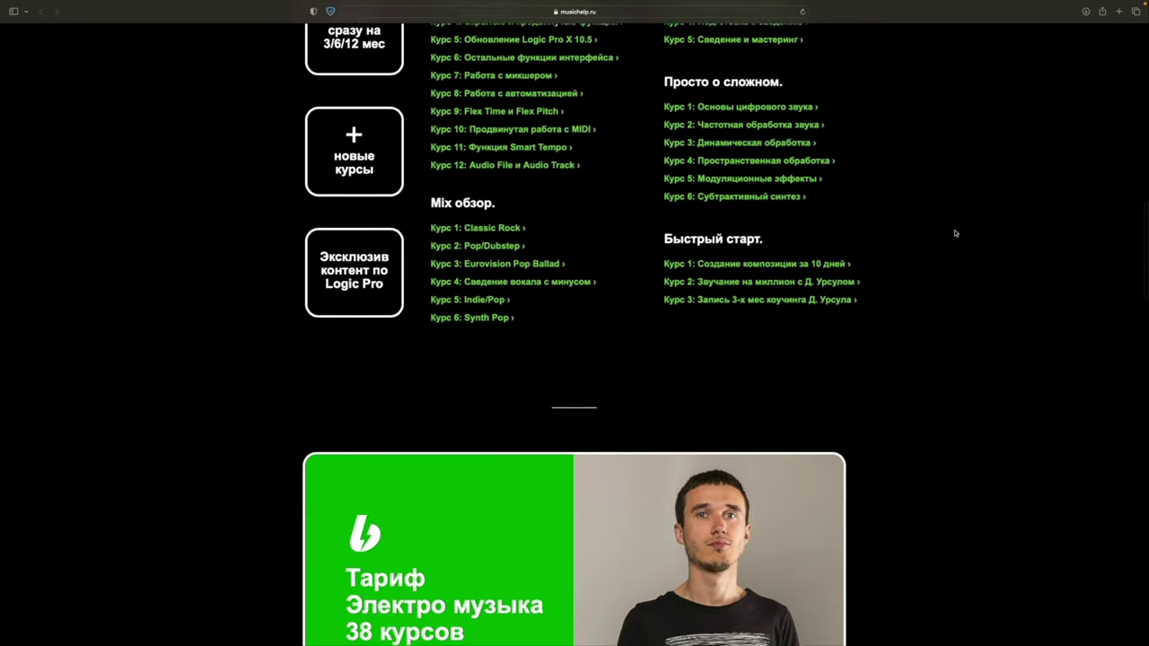
- Review the «Электро музыка» and «Муз теория» plans with their course lists
scroll(954, 233, "down", 6)
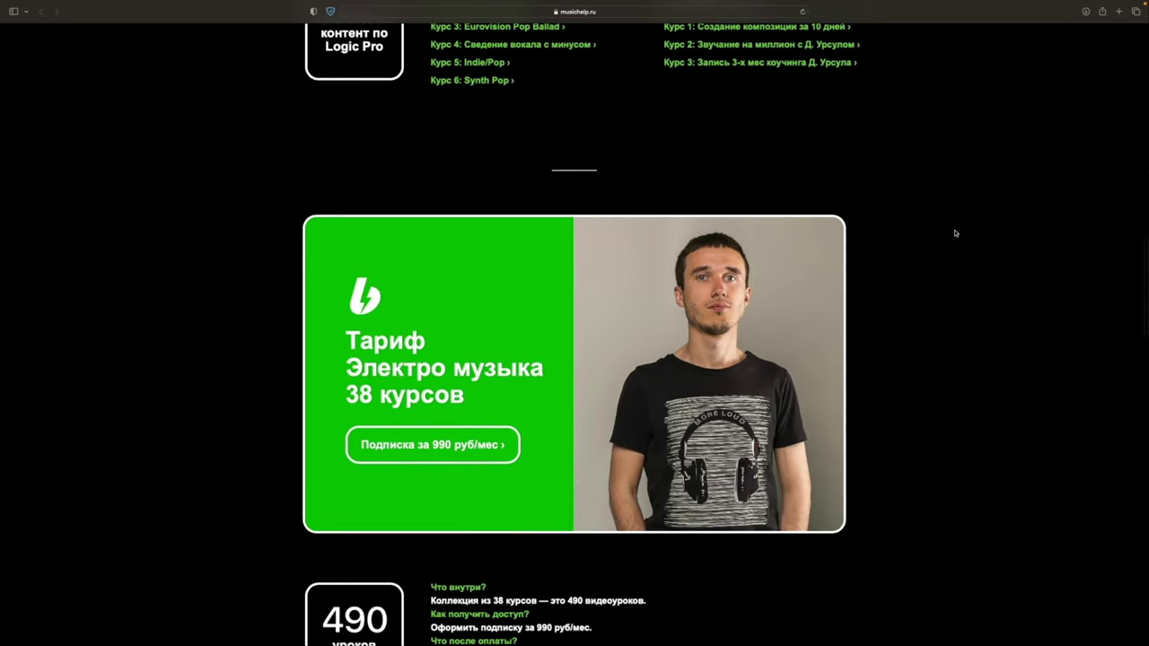
scroll(954, 233, "down", 6)
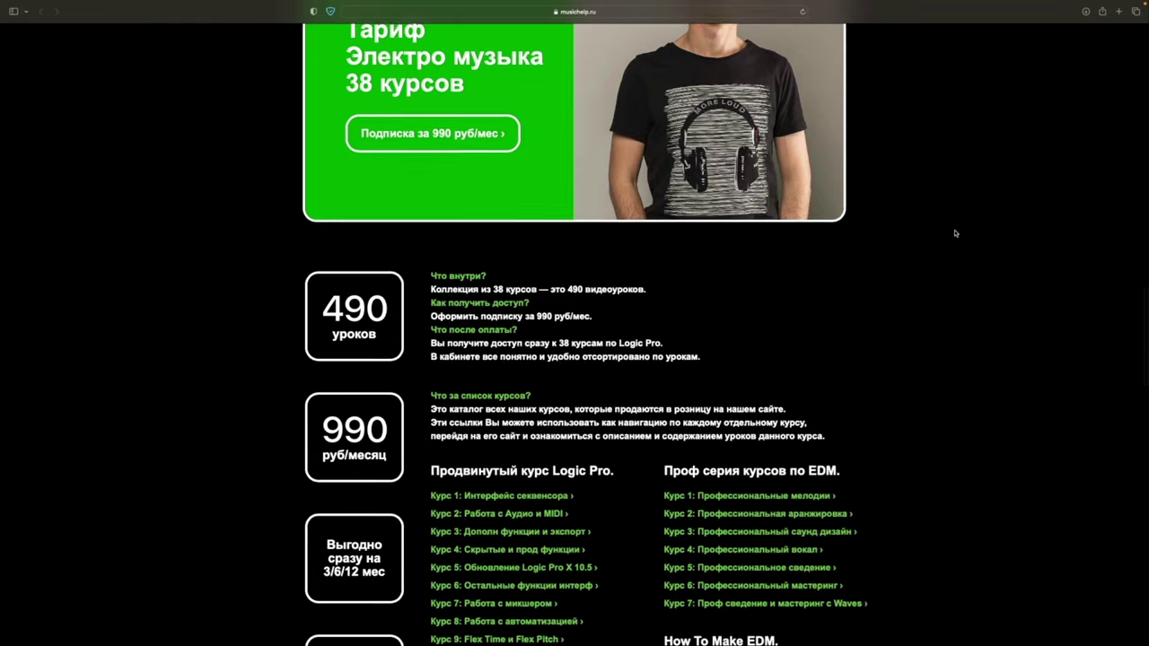
scroll(782, 285, "down", 10)
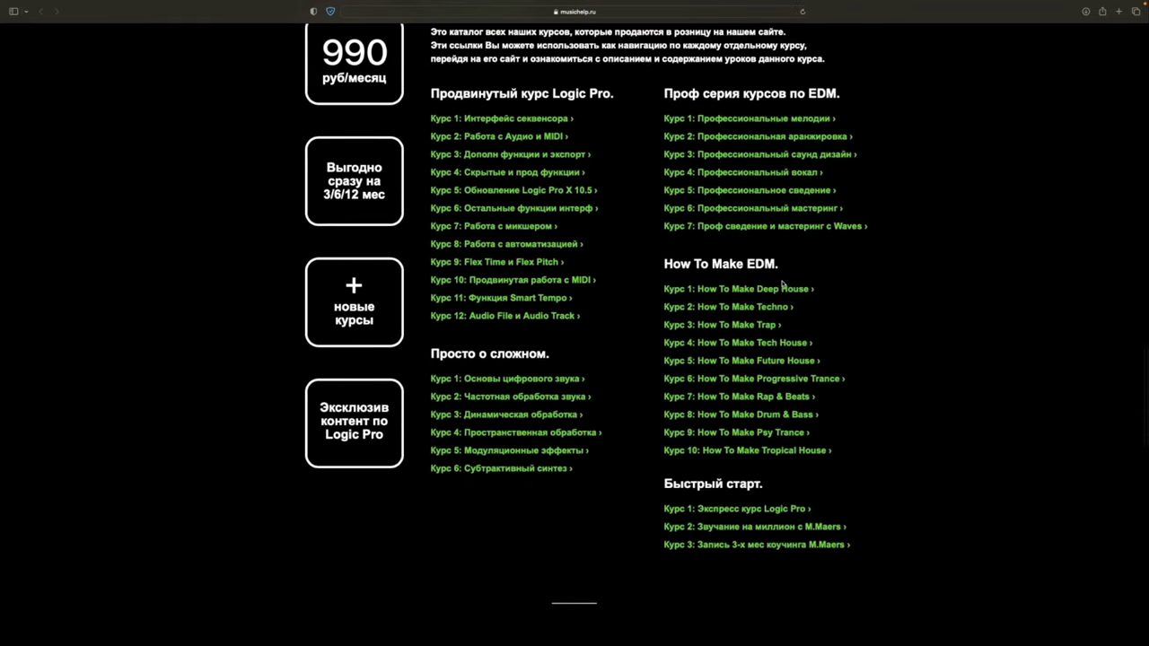
scroll(732, 321, "down", 8)
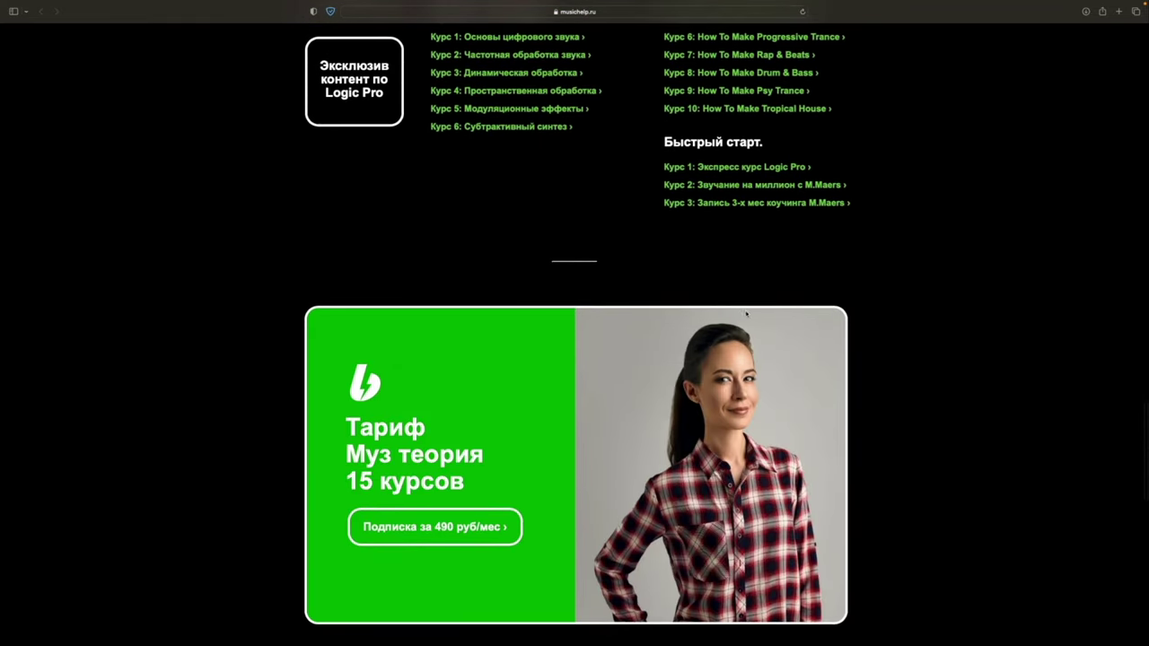
scroll(751, 329, "down", 7)
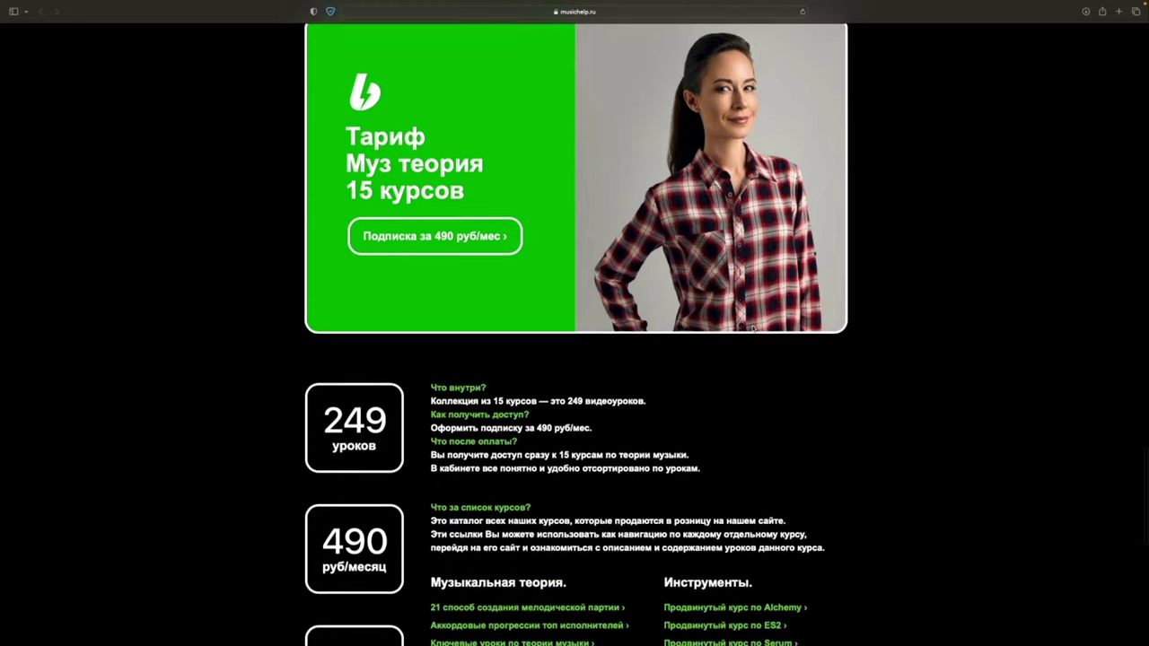
scroll(754, 333, "down", 5)
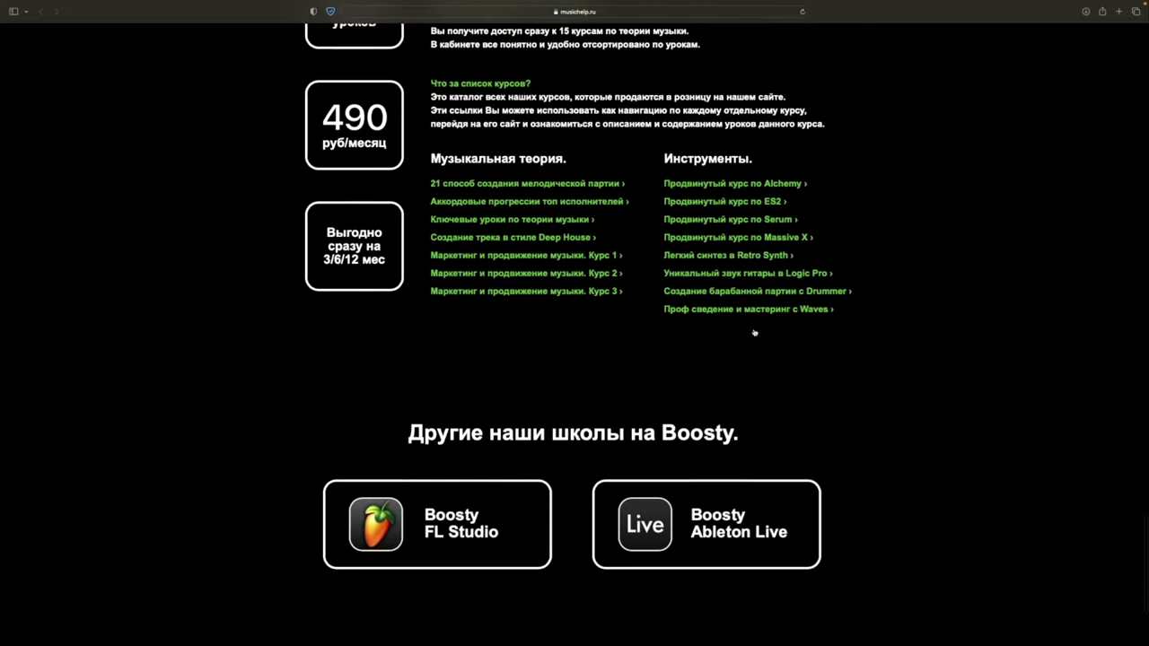
- Return to the plan links and open the Boosty page for the «Живая музыка» plan
scroll(755, 333, "up", 20)
scroll(755, 333, "up", 15)
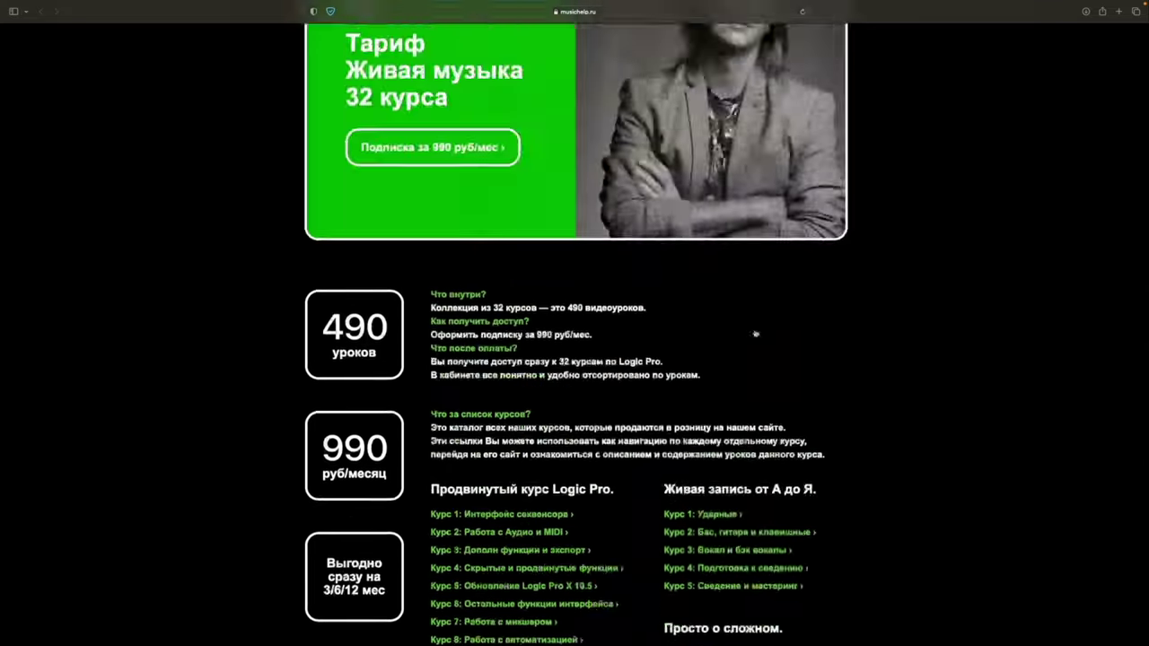
scroll(754, 332, "down", 4)
scroll(753, 332, "down", 4)
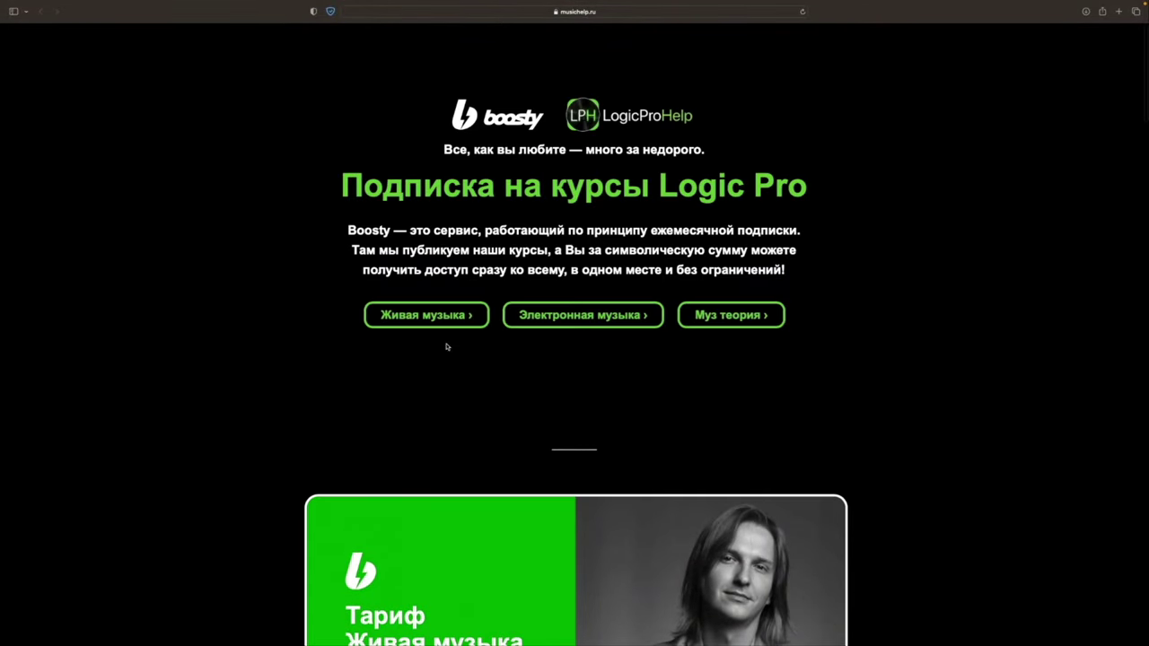
left_click(410, 317)
left_click(430, 299)
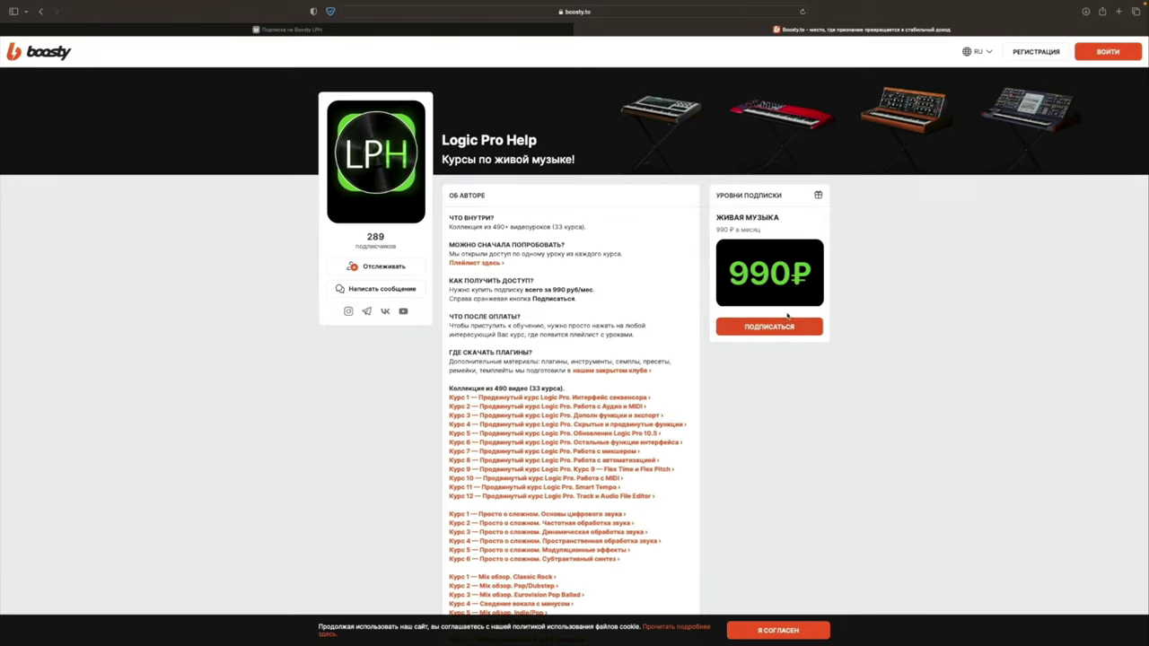
- Start subscribing to the «Живая музыка» level and sign in through VK
left_click(736, 329)
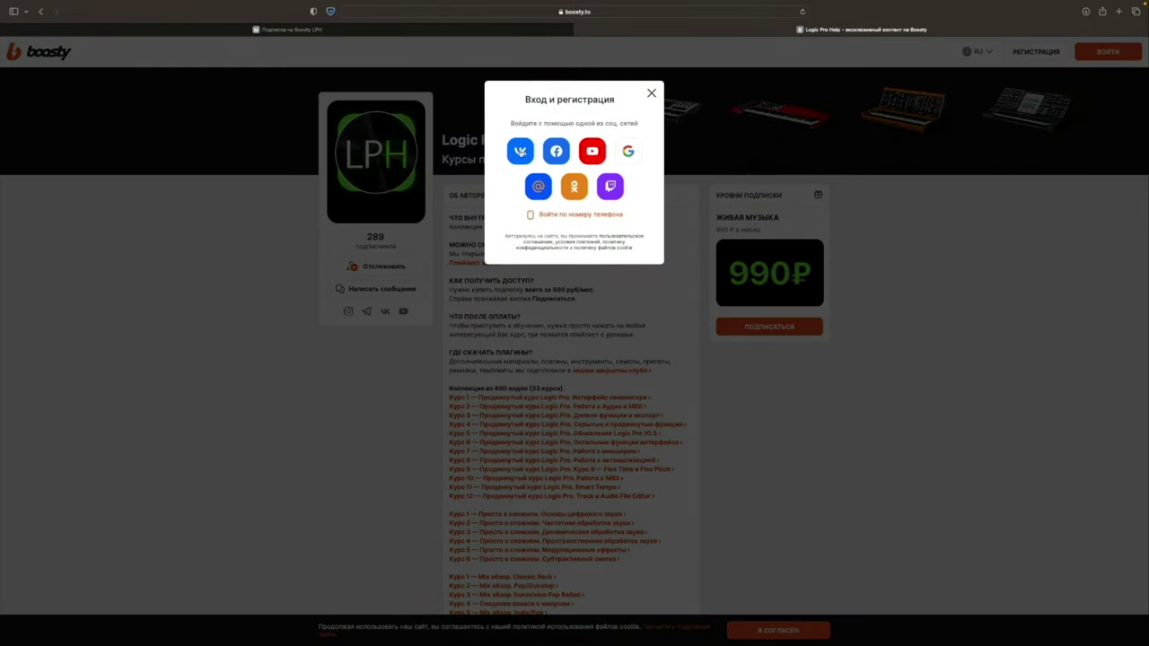
left_click(521, 151)
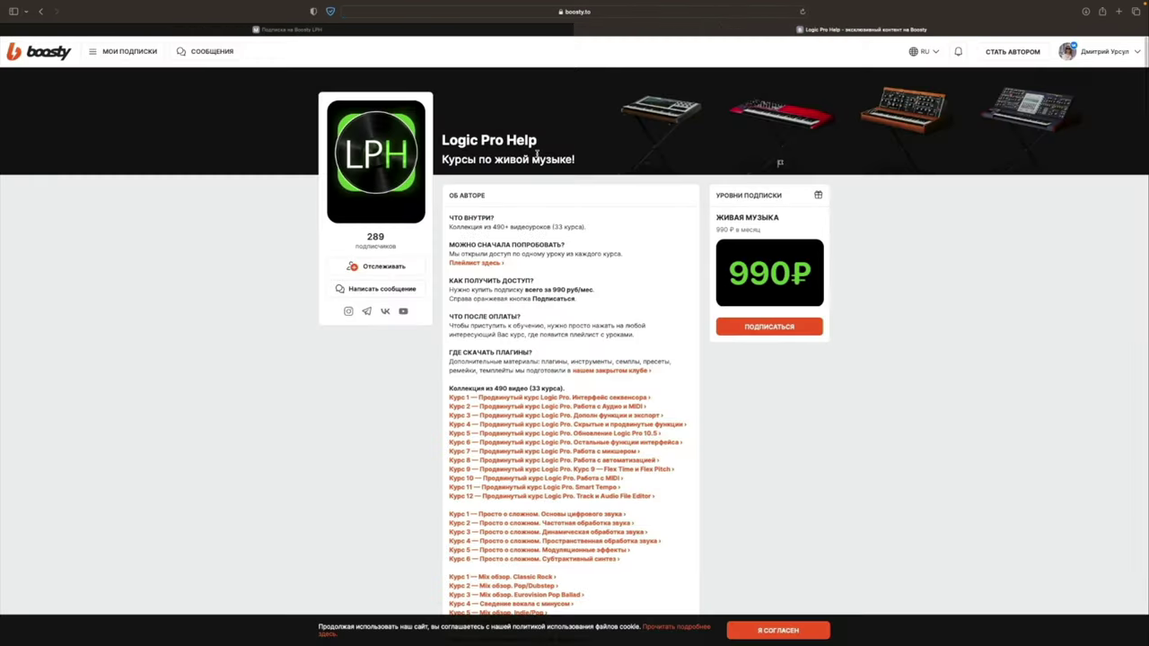
- Try the 6- and 12-month periods, proceed to payment for a 1-month subscription, and dismiss the purchase without paying
left_click(646, 190)
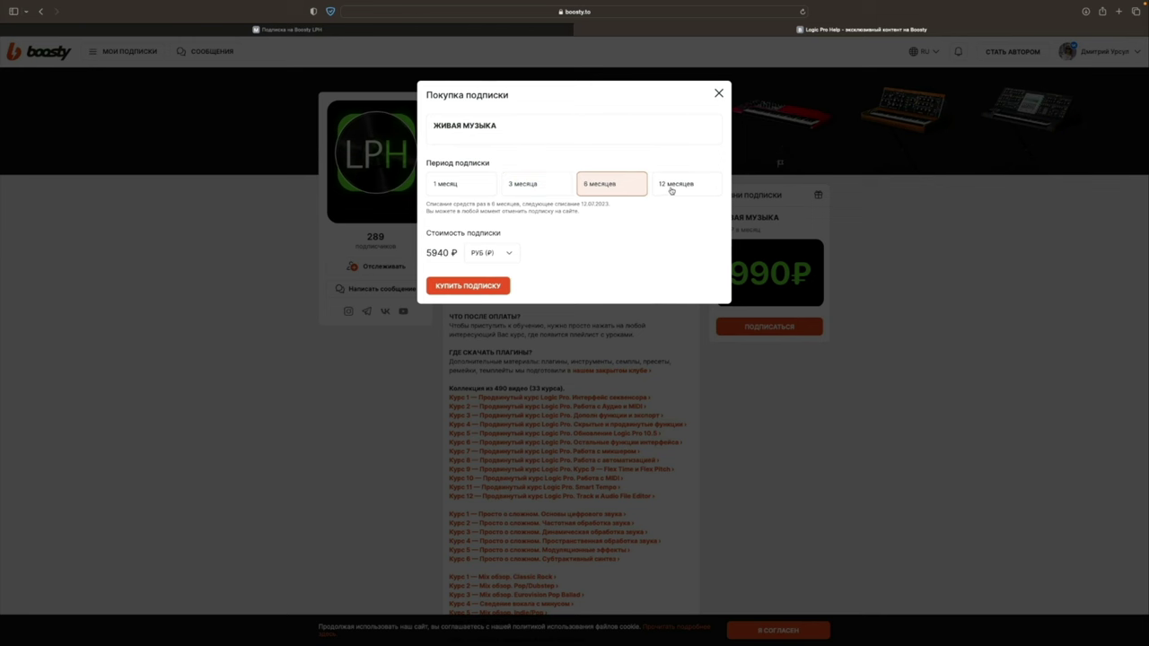
left_click(671, 191)
left_click(460, 189)
left_click(470, 285)
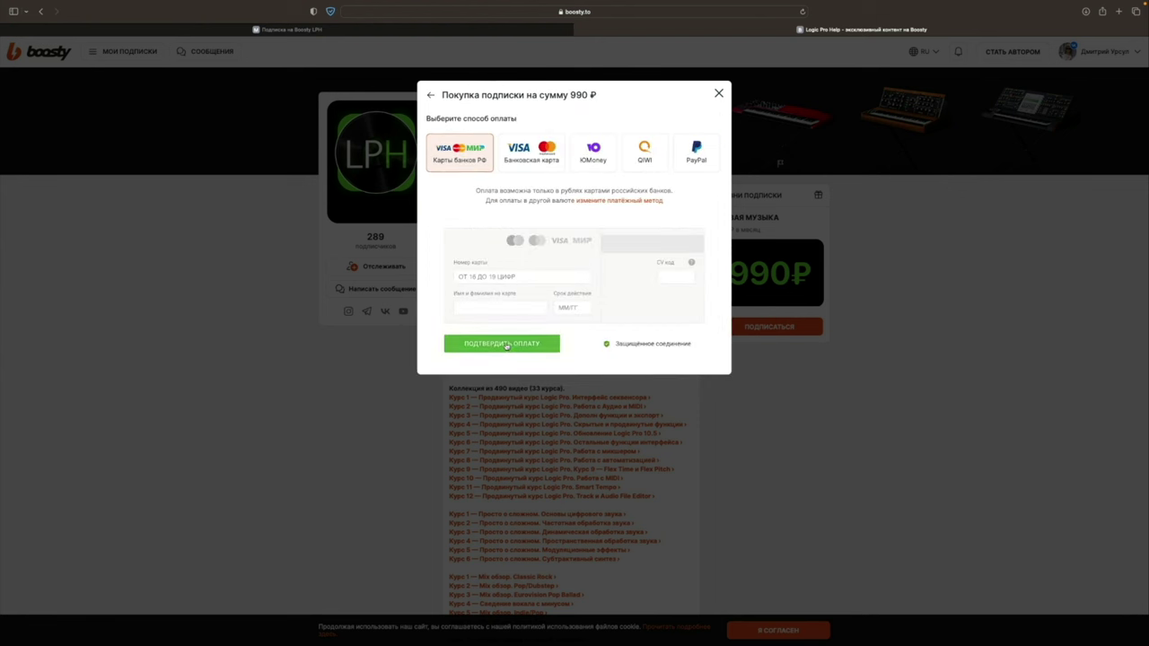
left_click(600, 399)
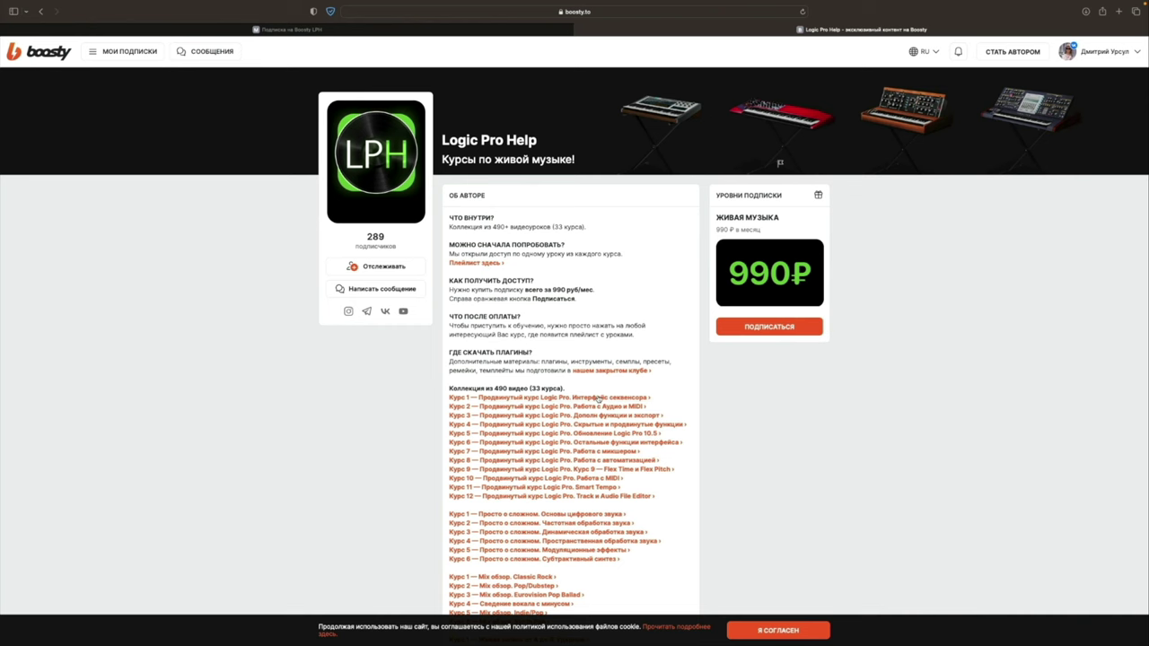
- Look through the course collection on Boosty and return to the Logic Pro subscription plans page
scroll(599, 399, "down", 2)
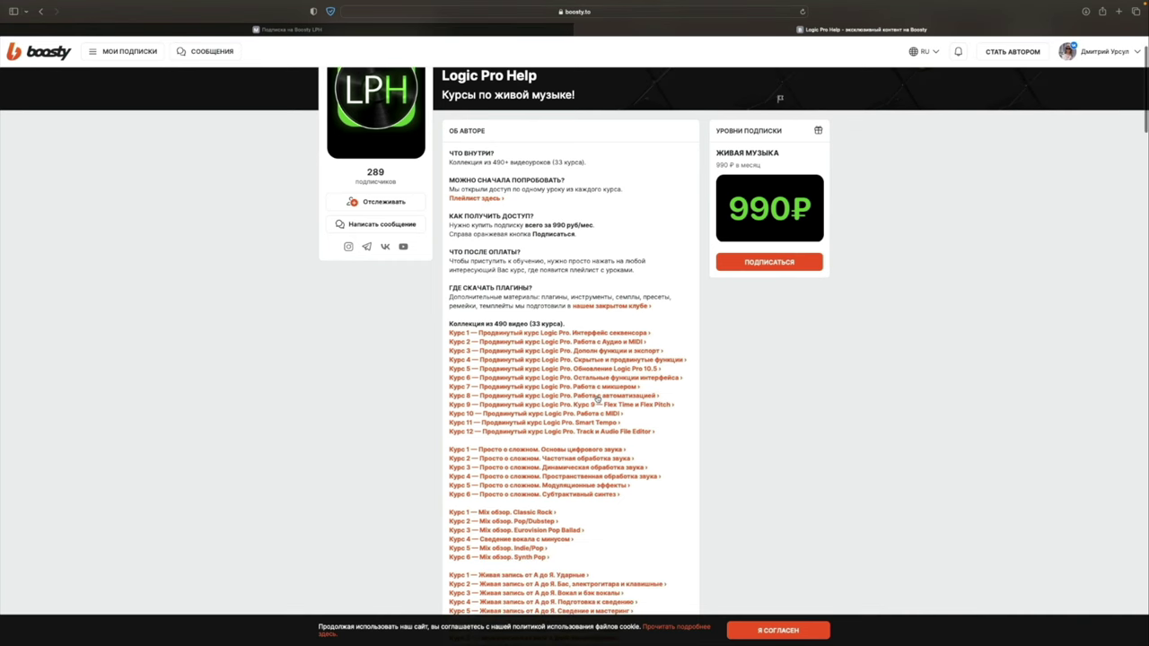
scroll(522, 483, "down", 1)
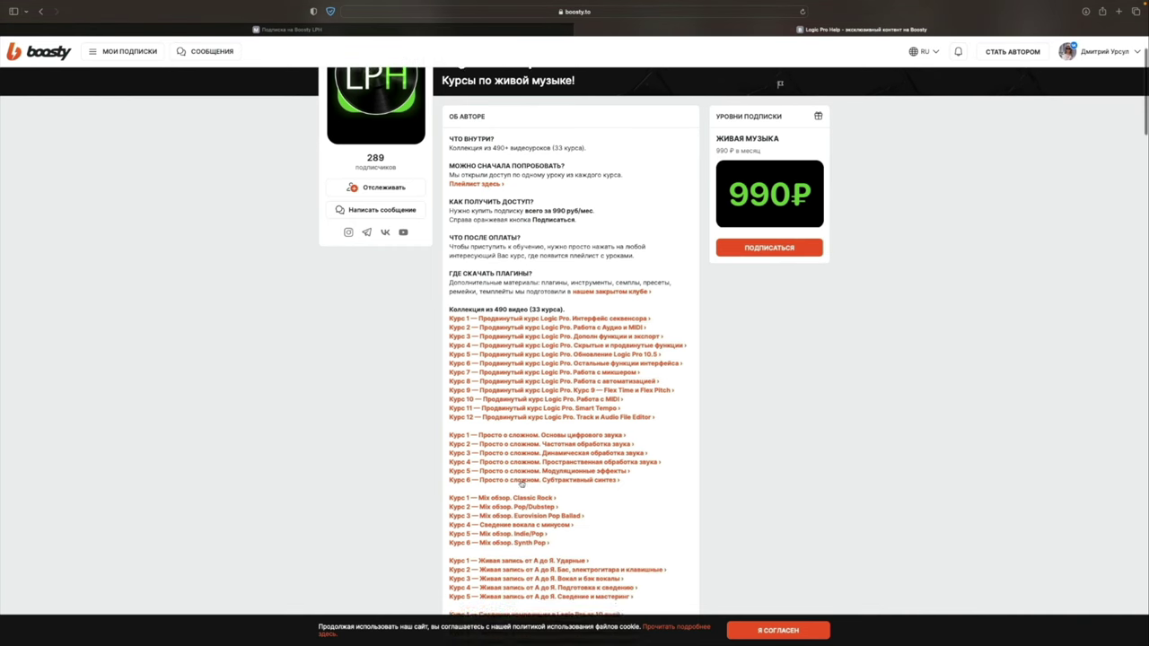
left_click(403, 29)
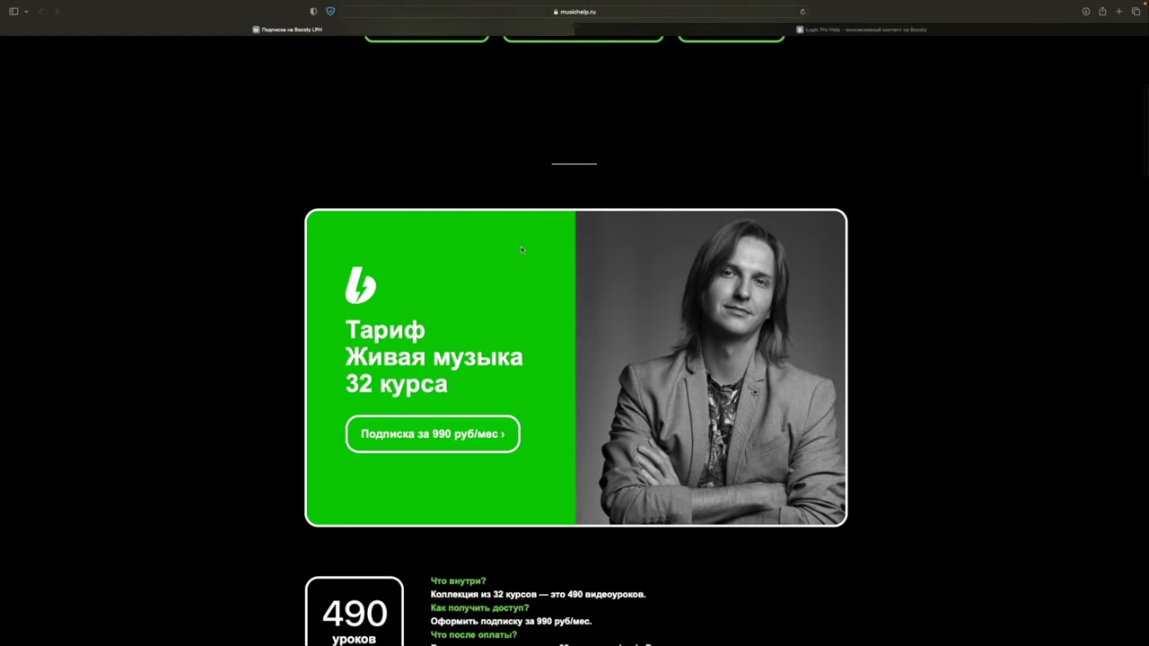
scroll(520, 245, "up", 5)
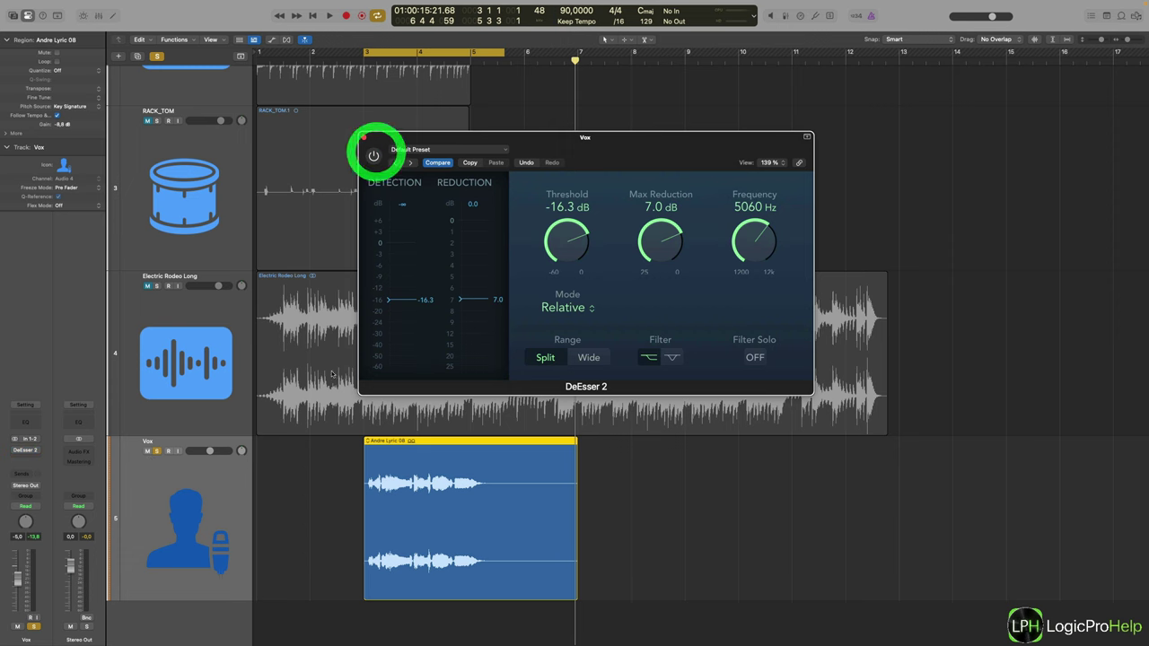
- Switch to Logic Pro, play the Vox track with DeEsser 2 bypassed, and reset the track's volume to 0.0 dB
left_click(331, 475)
scroll(331, 477, "up", 5)
key("space")
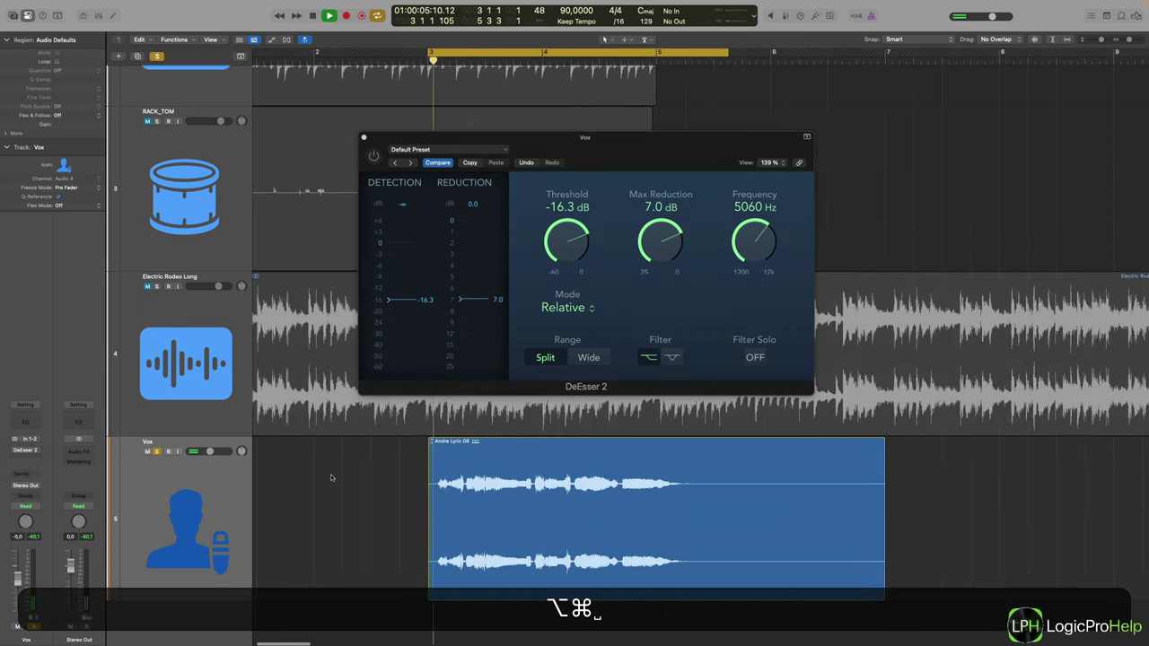
left_click_drag(210, 451, 216, 451)
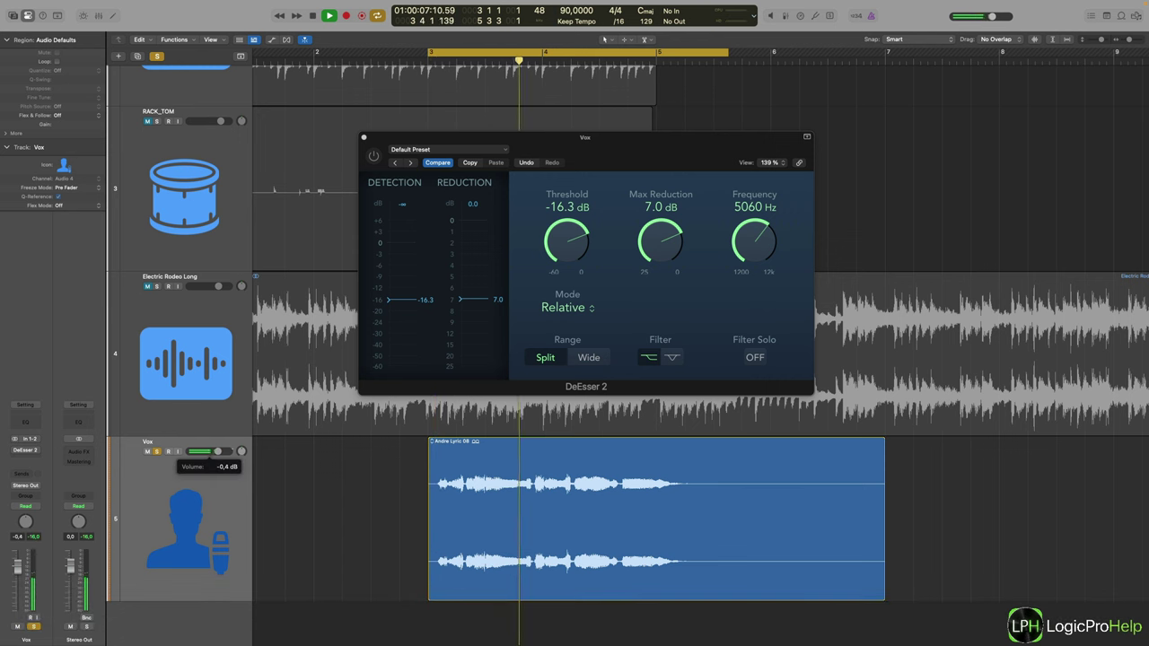
left_click(218, 451, "alt")
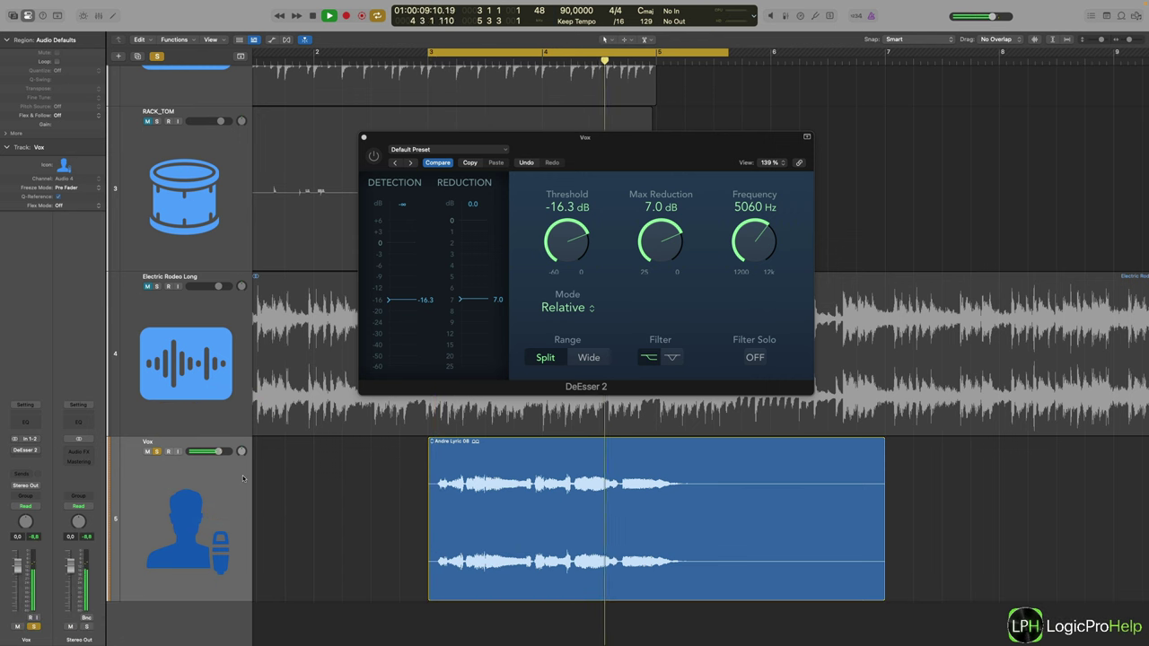
key("space")
left_click(496, 503)
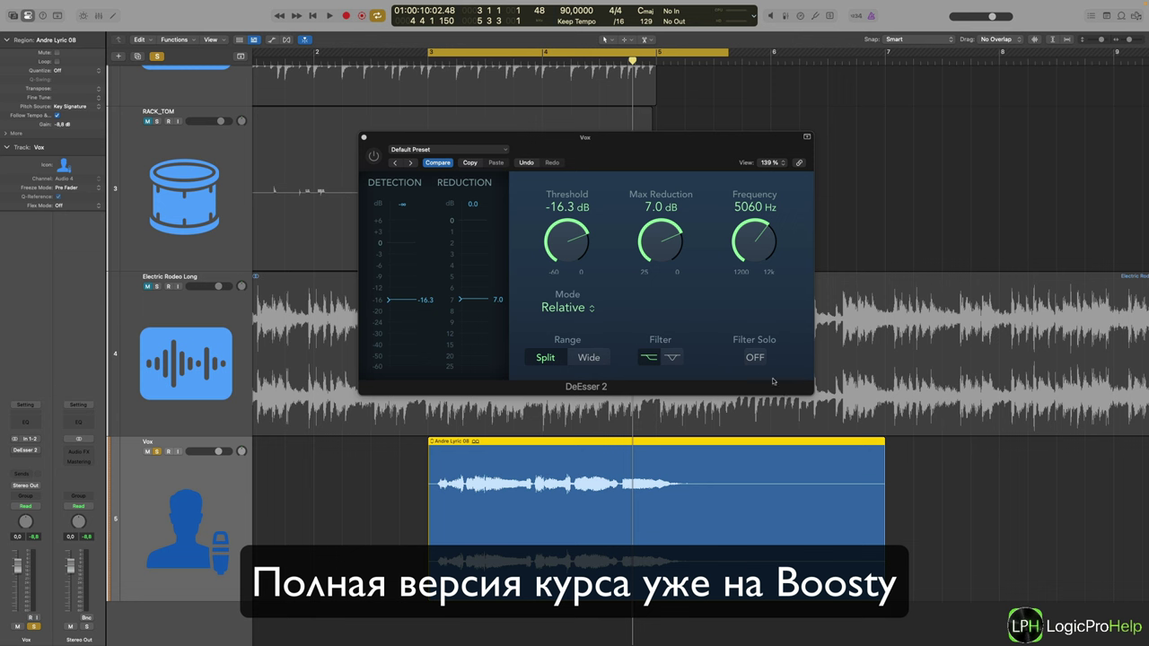
- Set the DeEsser 2 frequency to 5160 Hz during playback using Filter Solo, leaving solo off
left_click(754, 357)
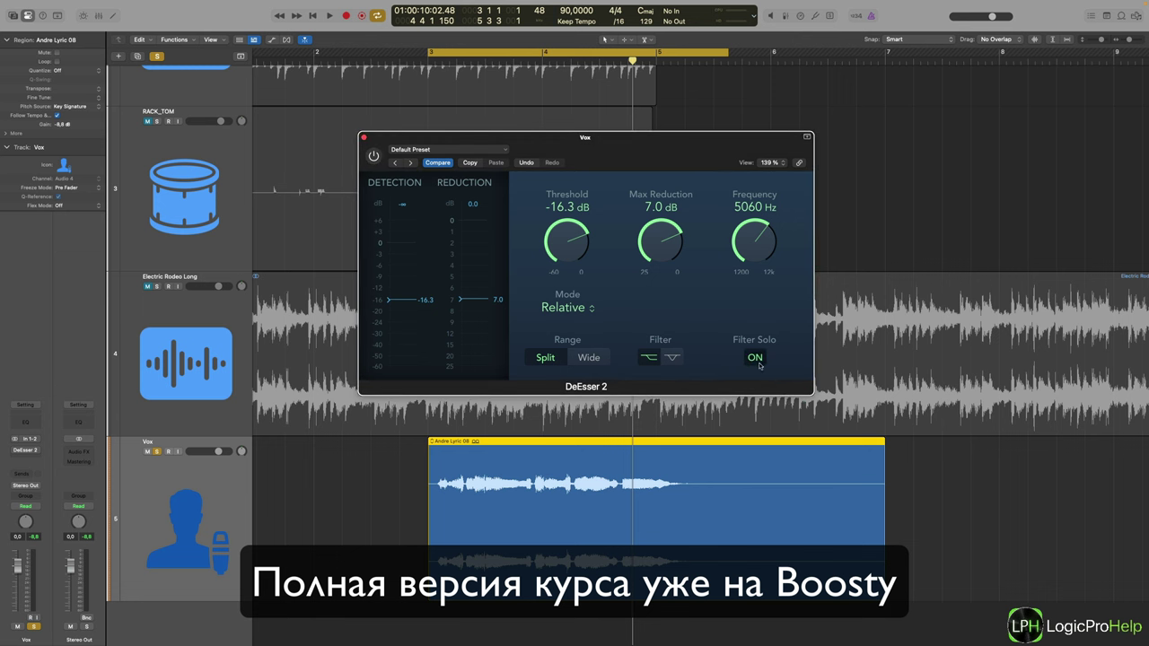
left_click_drag(753, 252, 753, 248)
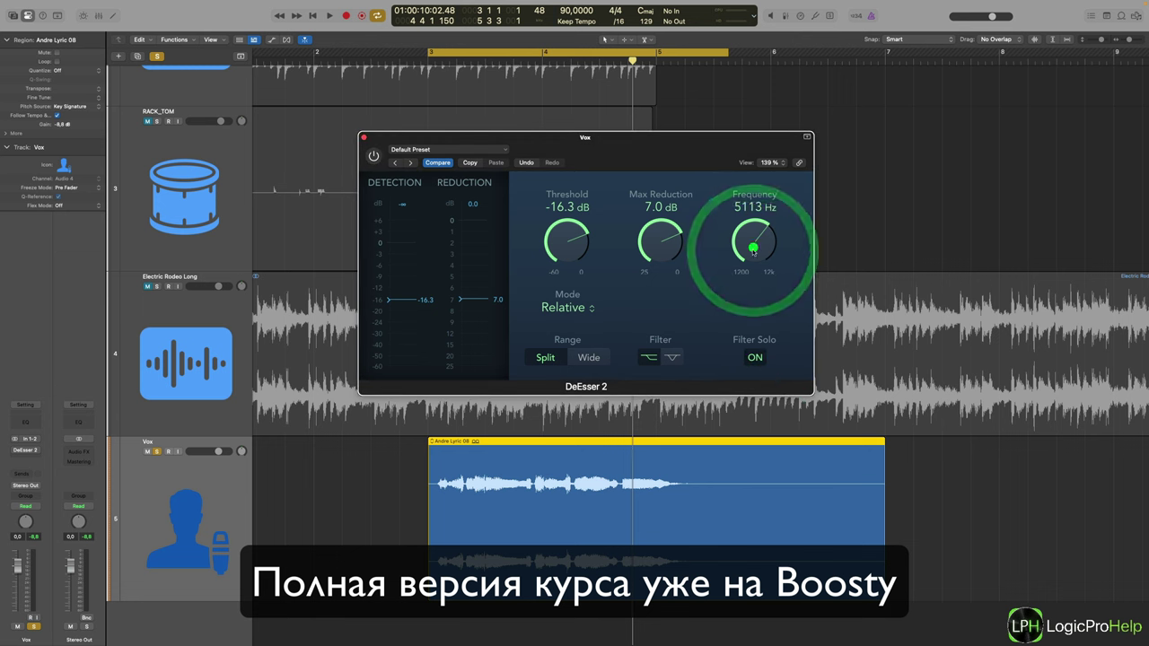
key("space")
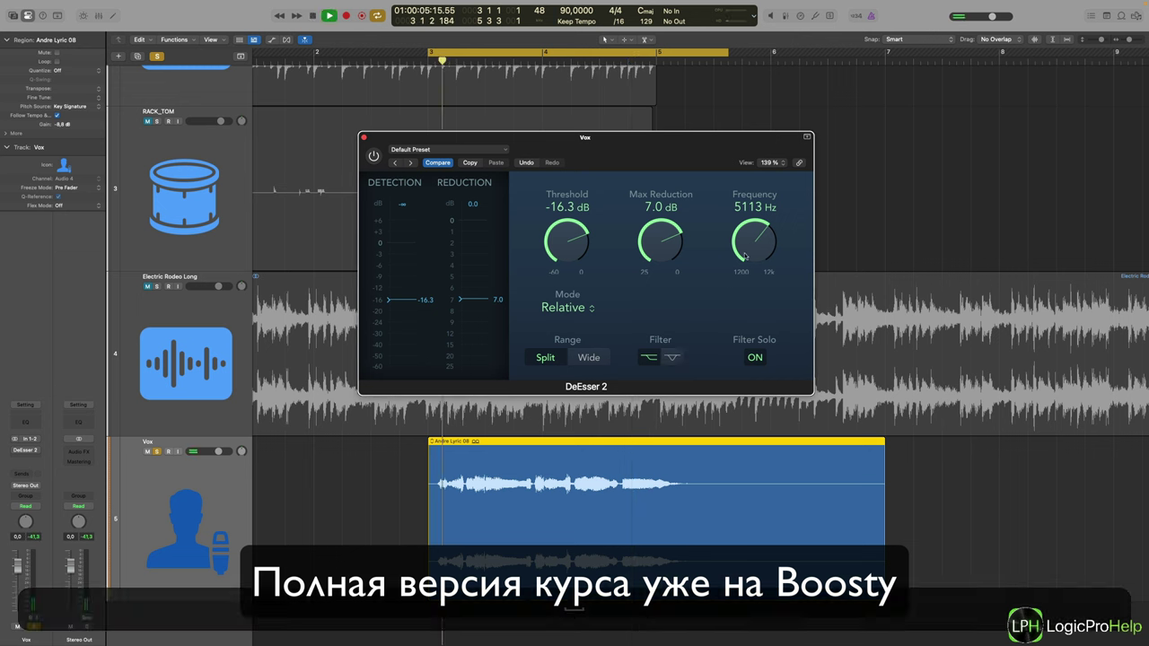
left_click_drag(745, 248, 745, 251)
left_click(755, 357)
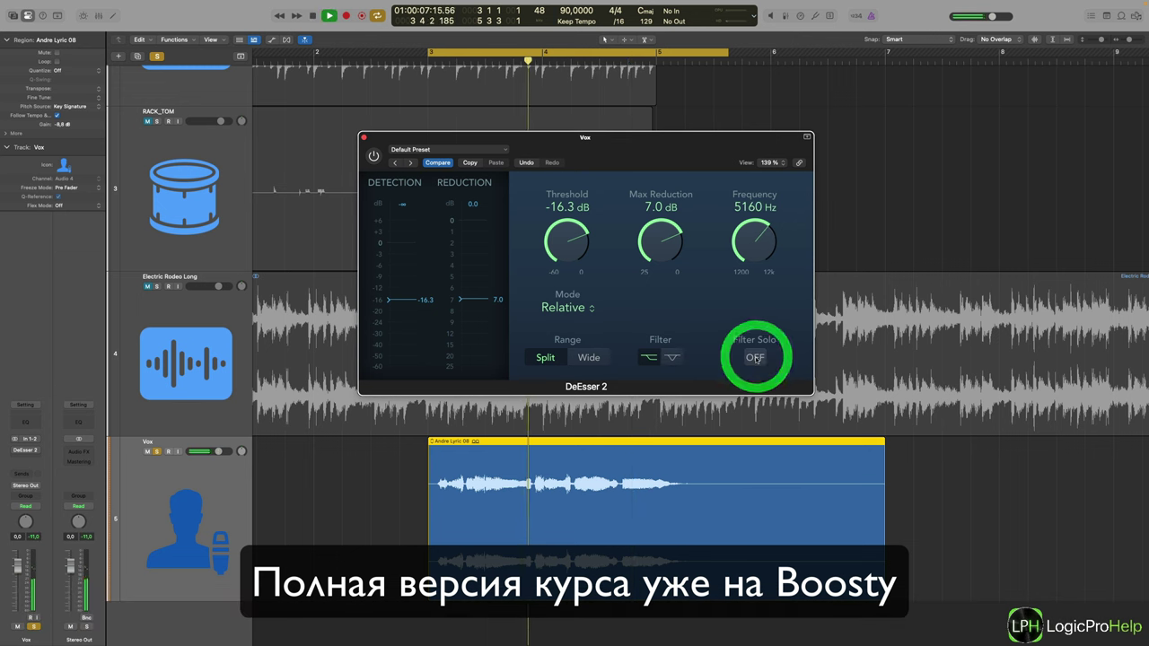
- Choose the peak-shaped filter, audition it with Filter Solo on, and stop playback
left_click(672, 357)
left_click(755, 357)
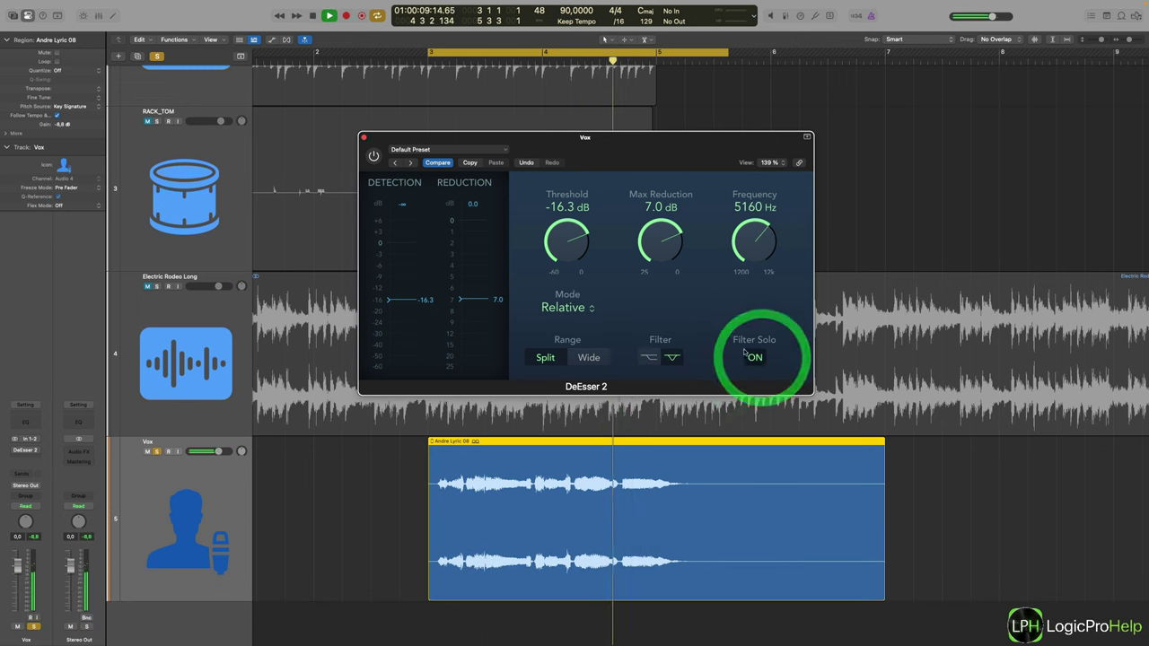
key("space")
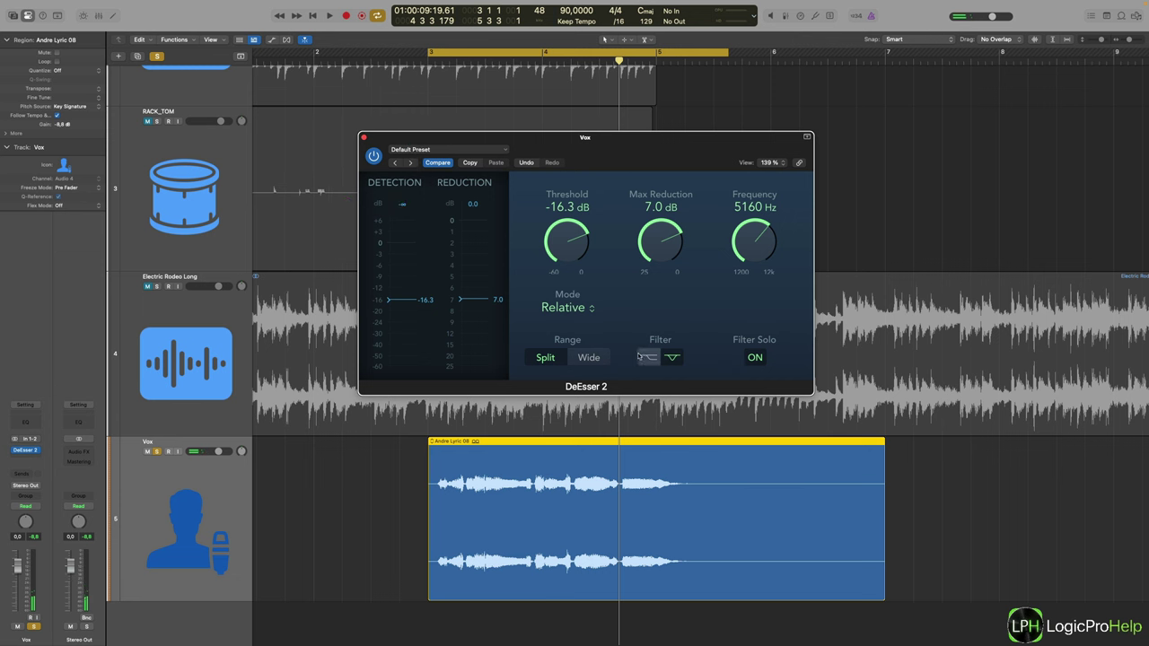
- Choose the shelf-shaped filter and sweep the DeEsser 2 frequency down to 3562 Hz and back up during playback
left_click(648, 358)
key("space")
mouse_move(765, 251)
left_mouse_down()
mouse_move(767, 204)
mouse_move(767, 267)
left_mouse_up()
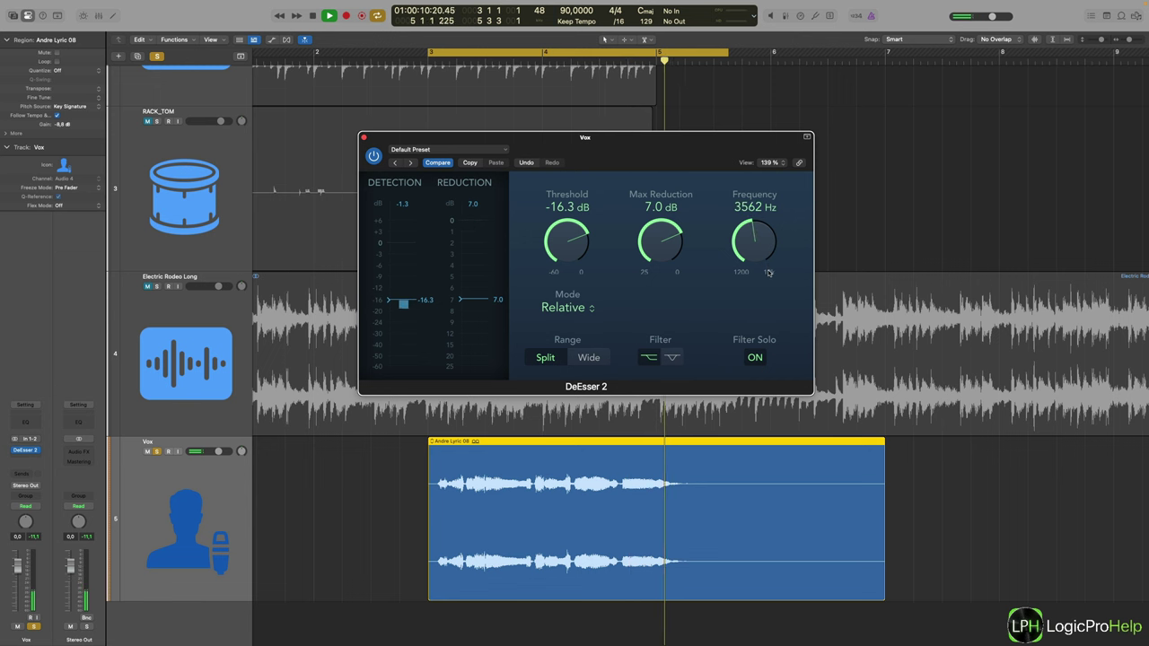
mouse_move(769, 272)
left_mouse_down()
mouse_move(769, 218)
mouse_move(766, 239)
left_mouse_up()
- Audition the soloed filter band in short bursts of playback with the frequency at 6254 Hz
key("space")
key("space")
key("space")
scroll(764, 238, "up", 1)
key("space")
key("space")
key("space")
key("space")
key("space")
key("space")
key("space")
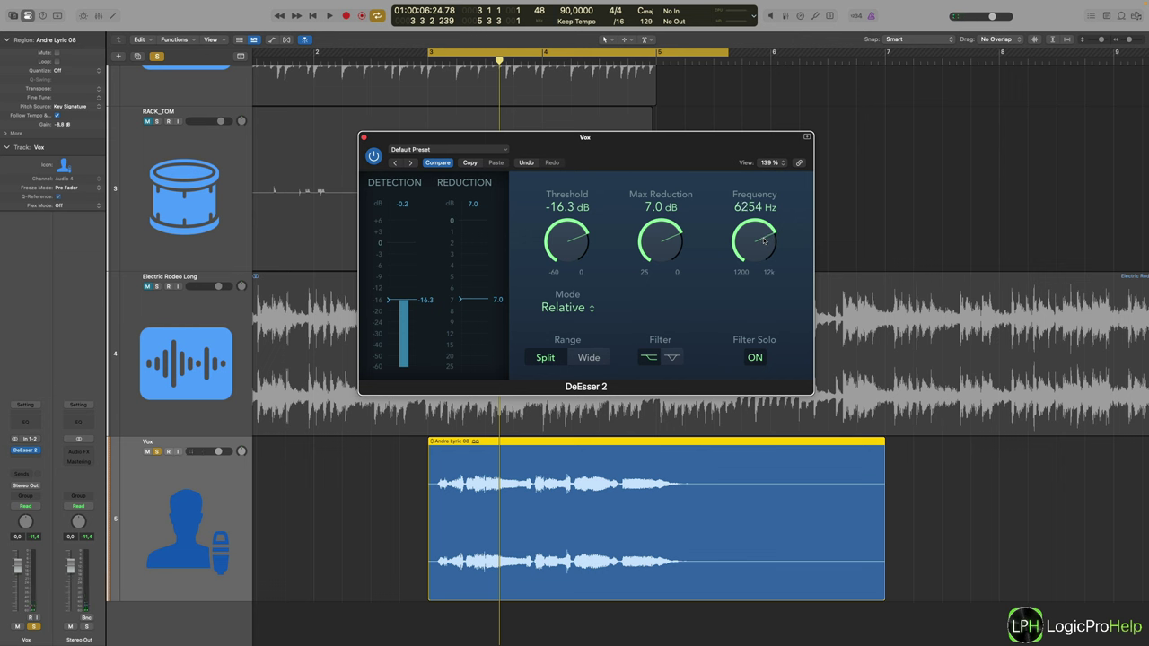
- Lower the frequency to 5055 Hz, audition the soloed band, and fine-tune the frequency to 5299 Hz
mouse_move(763, 241)
left_mouse_down()
mouse_move(763, 281)
mouse_move(771, 207)
left_mouse_up()
key("space")
key("space")
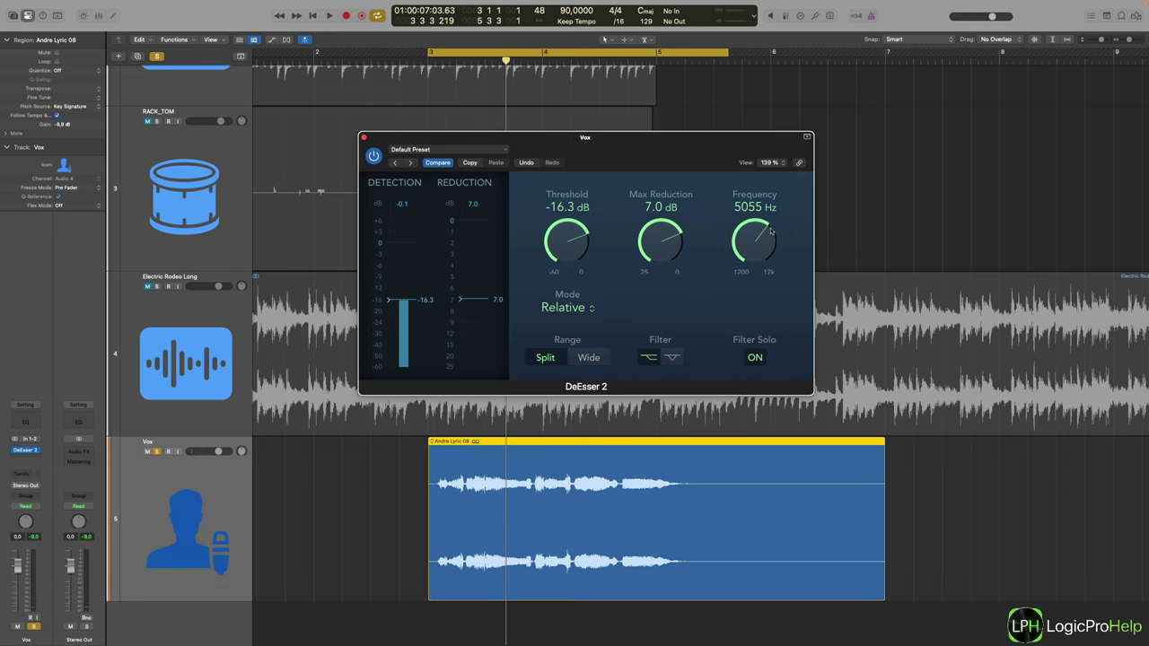
key("space")
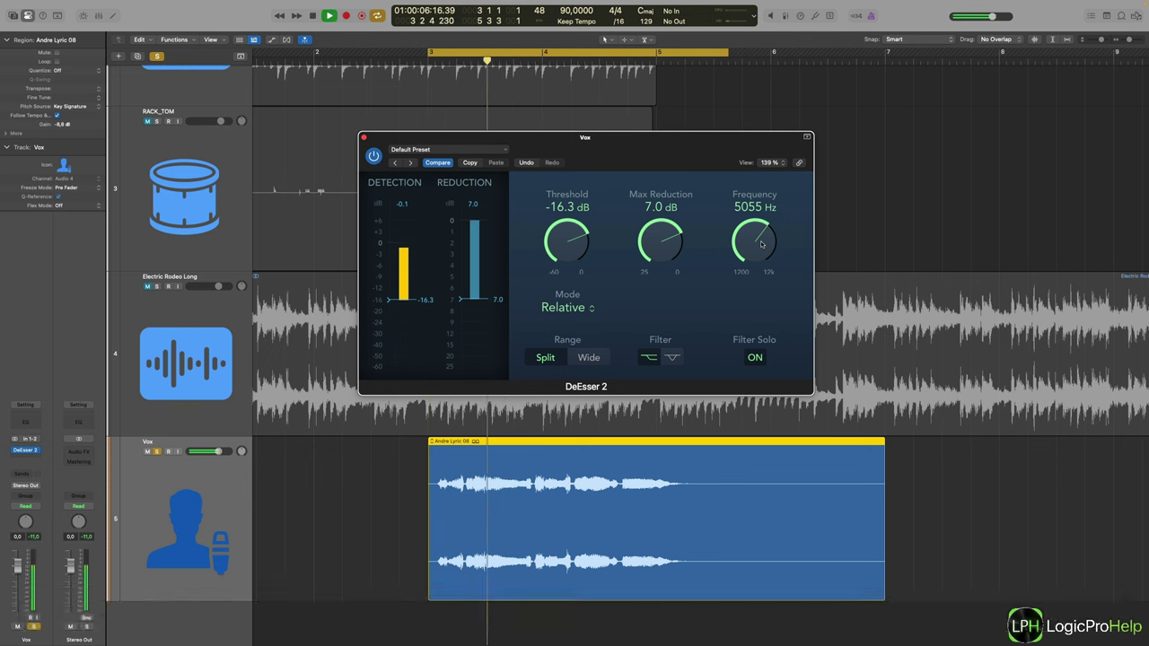
key("space")
scroll(762, 242, "up", 1)
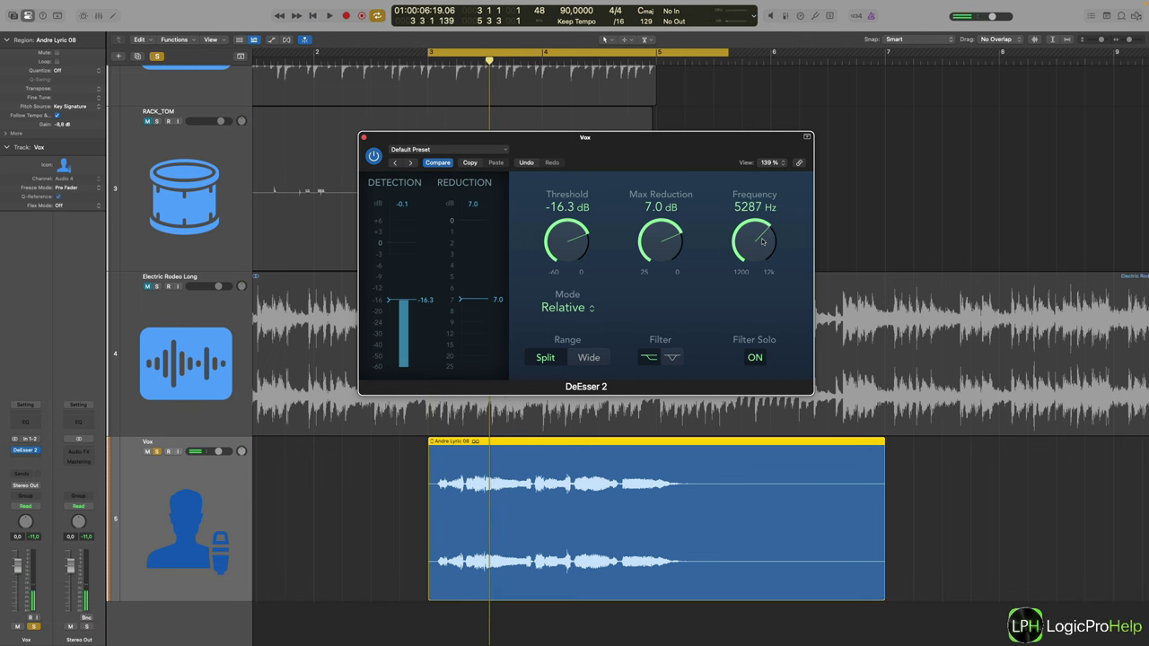
left_click(762, 242)
left_click(762, 240)
left_click(755, 357)
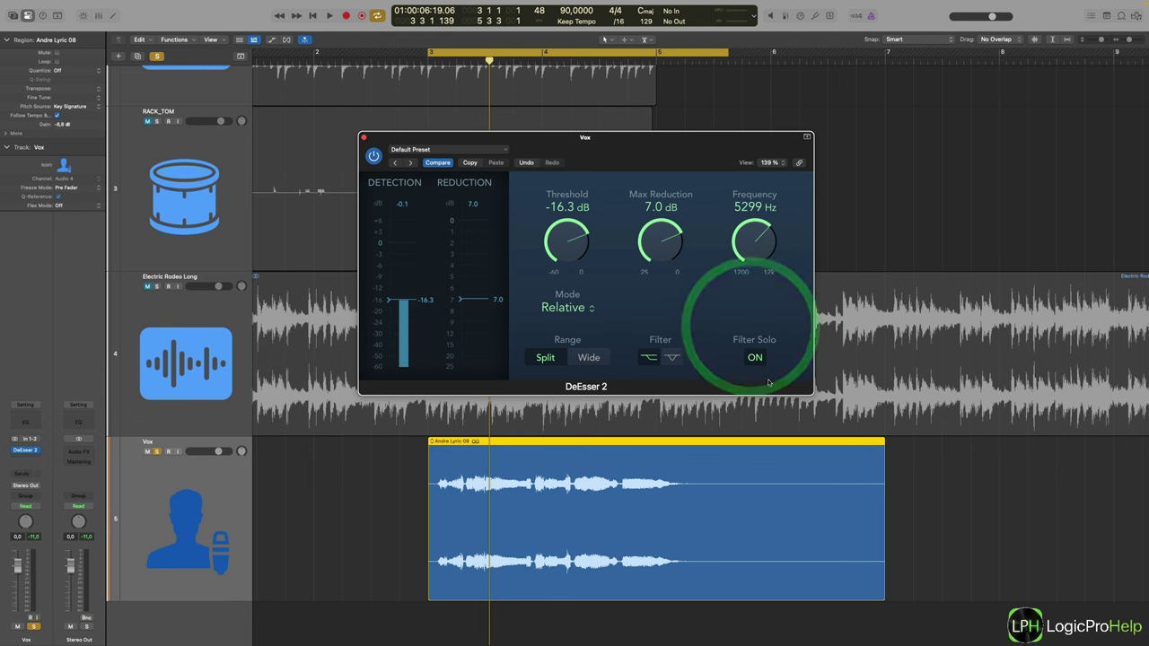
- Compare the peak-shaped filter with the shelf-shaped one during playback, setting the frequency to 5871 Hz and keeping the shelf
left_click(672, 357)
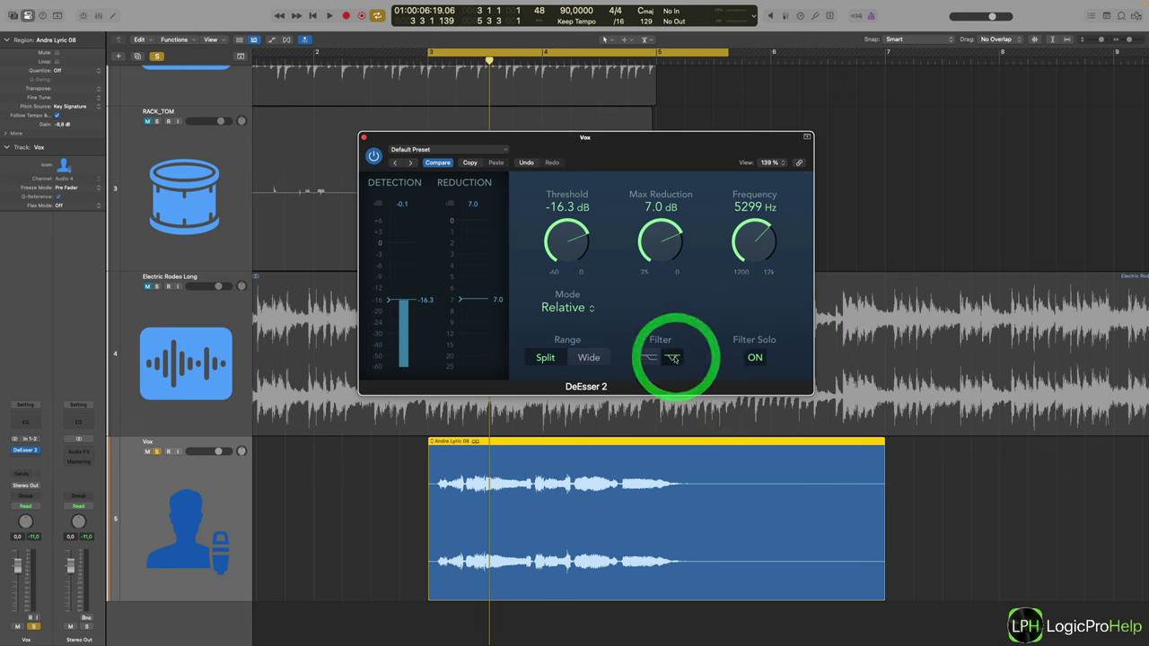
key("space")
left_click_drag(763, 245, 766, 233)
left_click(647, 357)
key("space")
key("space")
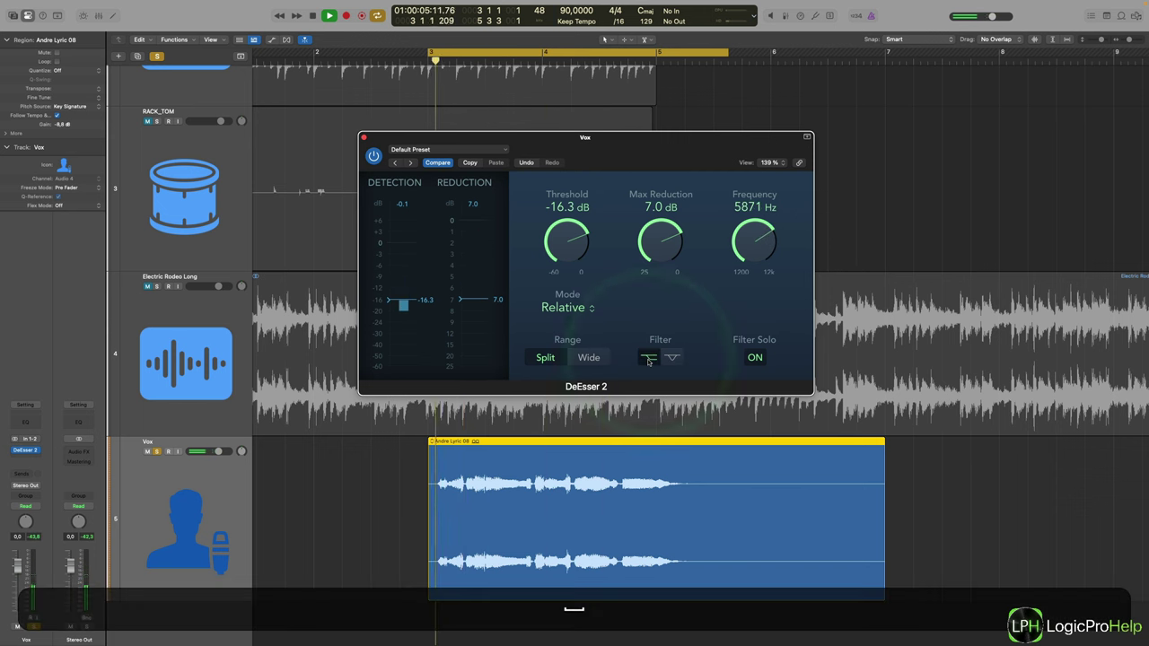
key("space")
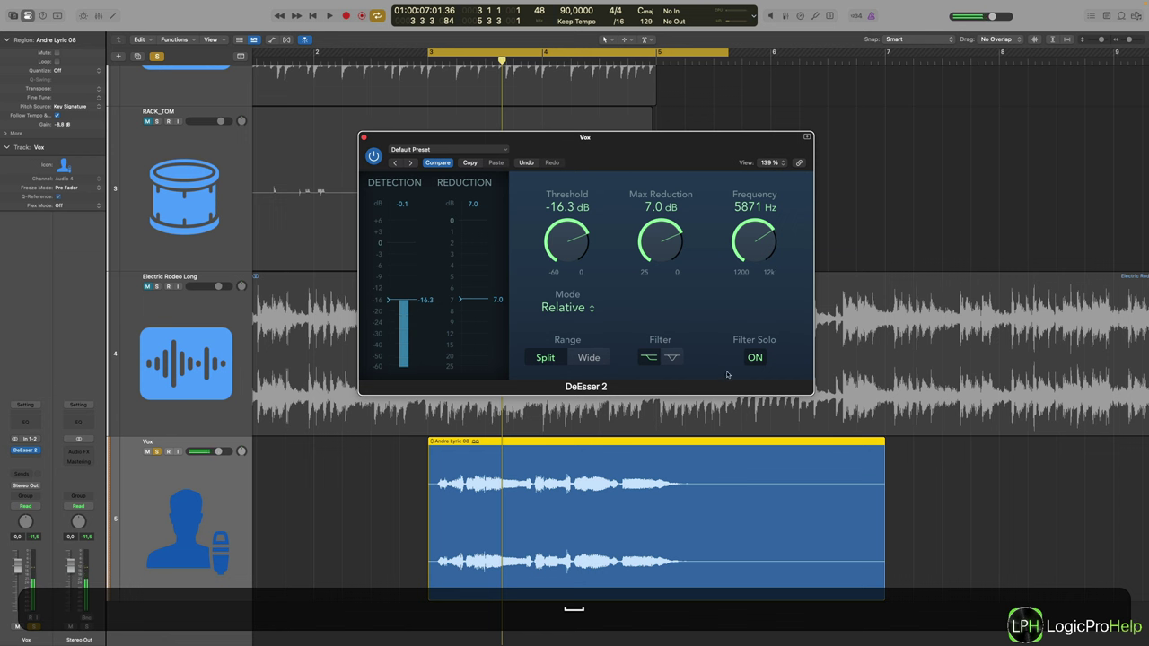
- Turn Filter Solo off and set the frequency to 5593 Hz
left_click(758, 359)
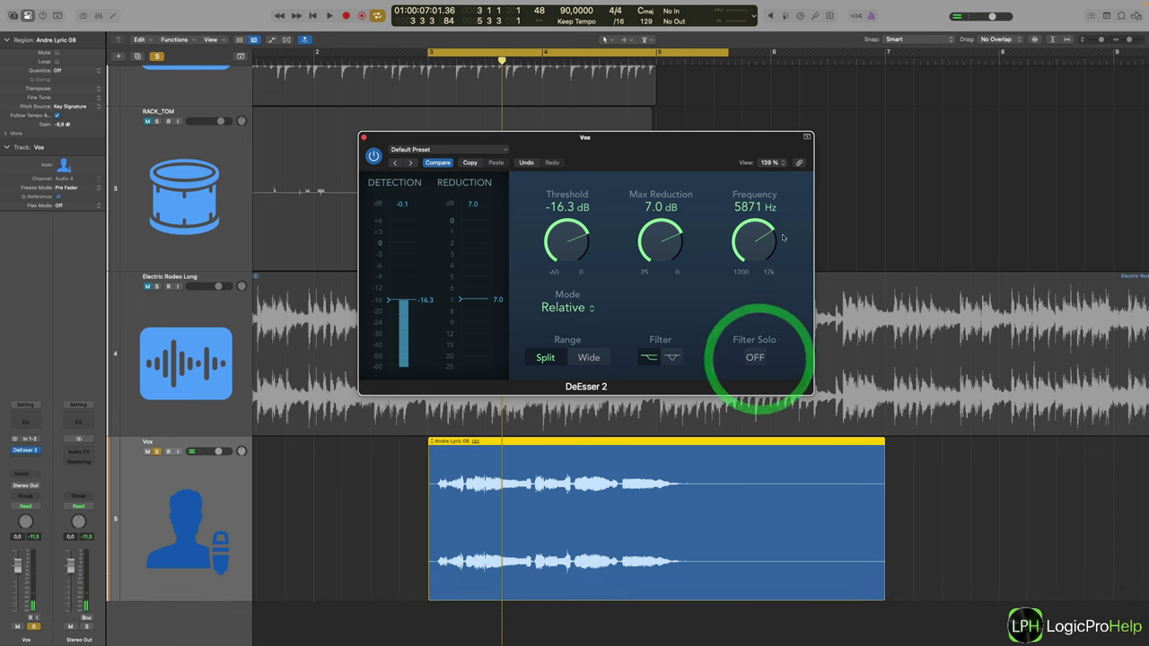
left_click(754, 245)
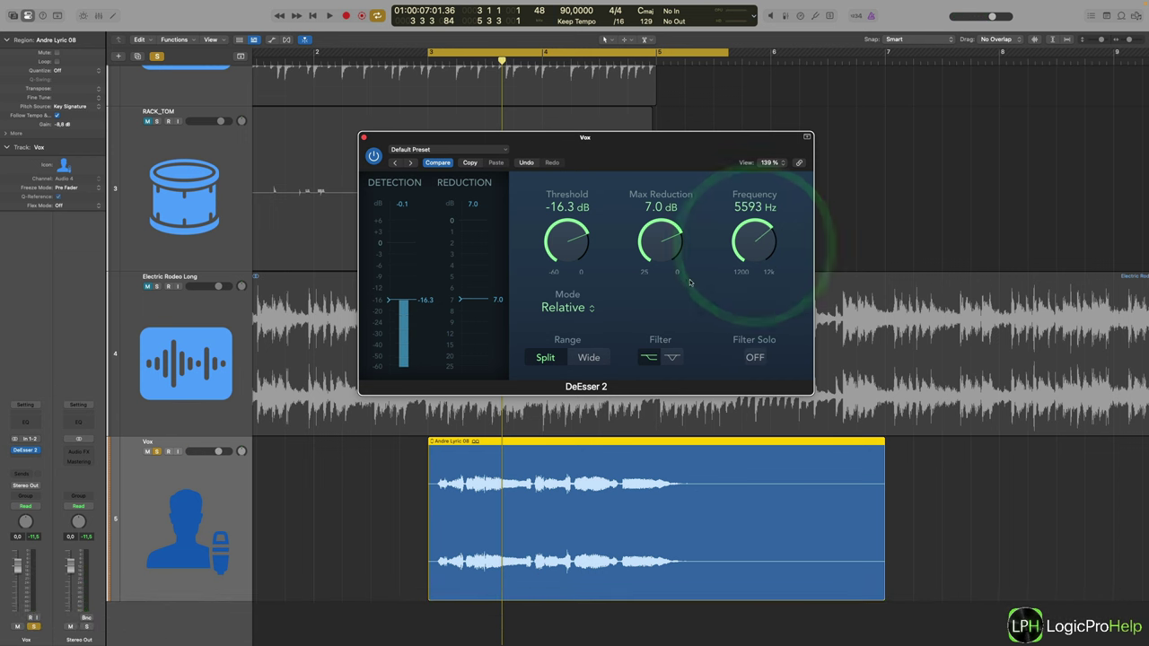
- Vary the threshold between -3.2 dB and -13.9 dB while playing the vocal, ending at -13.9 dB with playback stopped
left_click(563, 213)
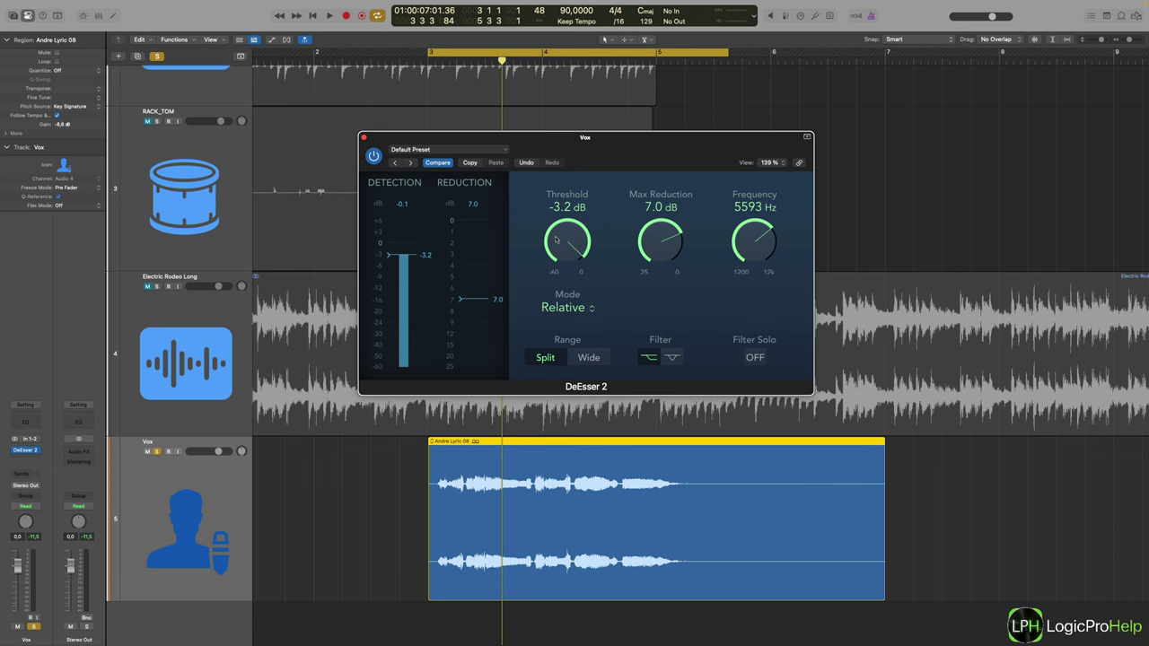
left_click(660, 250)
key("space")
scroll(567, 248, "down", 1)
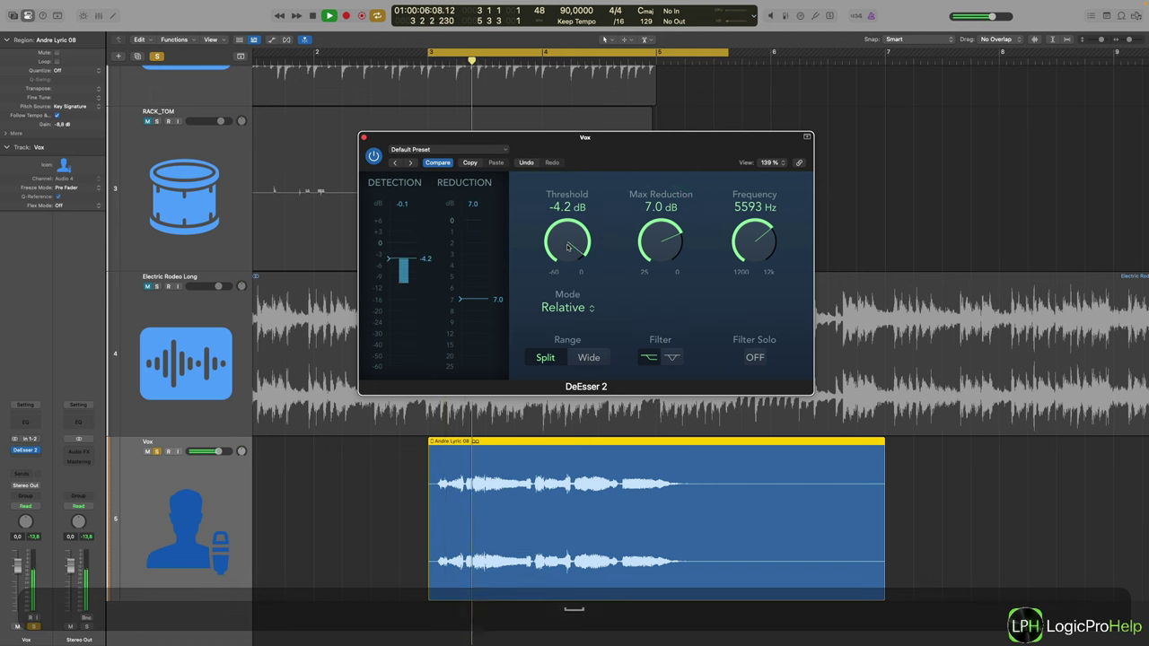
scroll(568, 246, "up", 1)
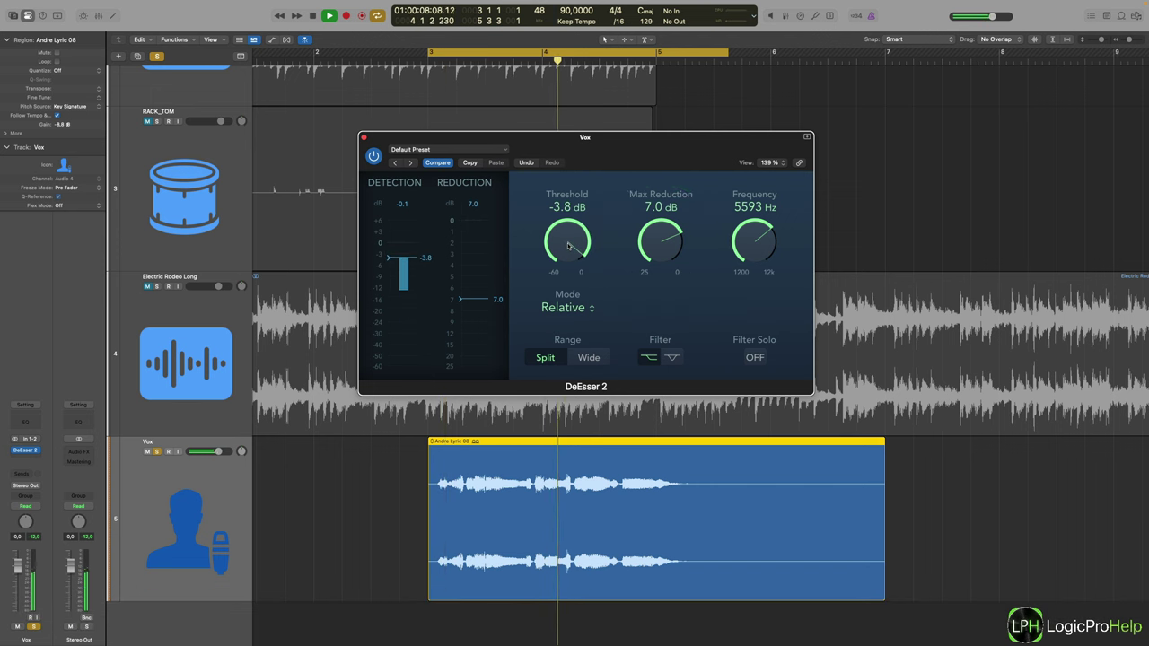
left_click(568, 246)
left_click_drag(568, 246, 575, 239)
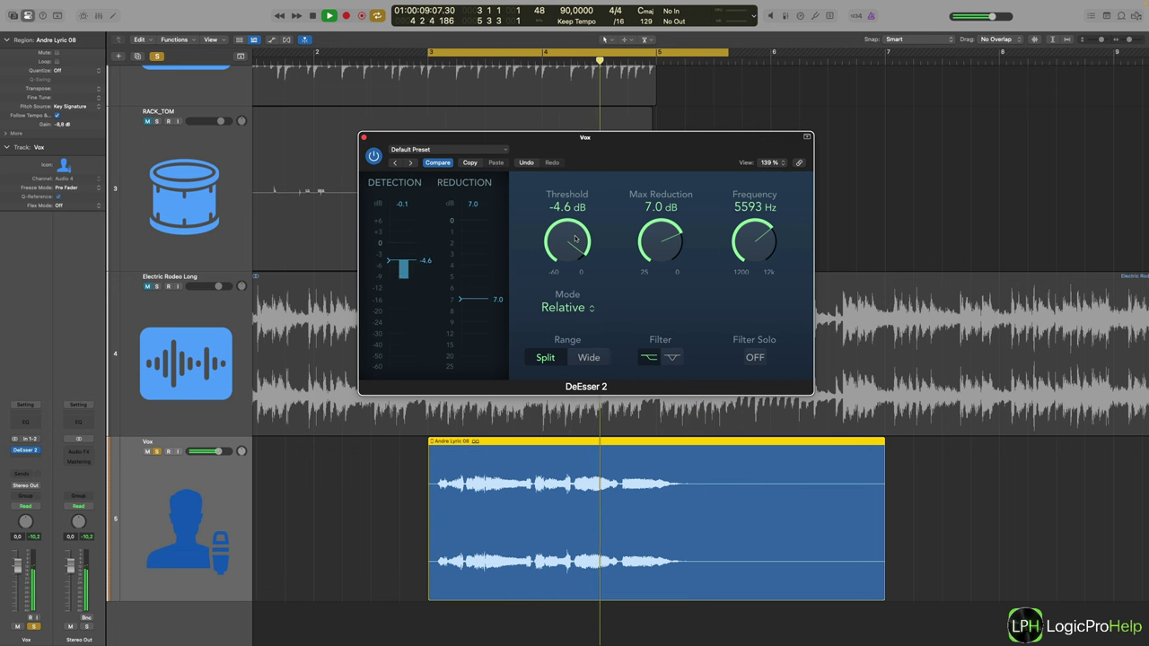
key("space")
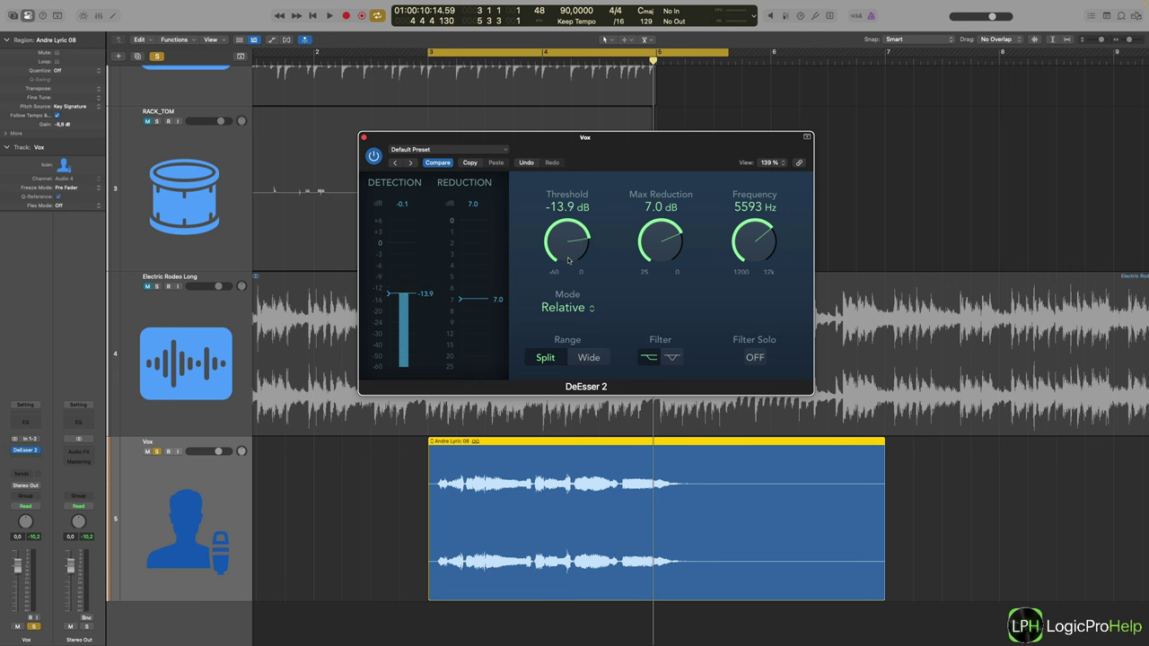
- Set the threshold to -3.9 dB and compare the Wide and Split ranges during playback
left_click_drag(568, 261, 579, 258)
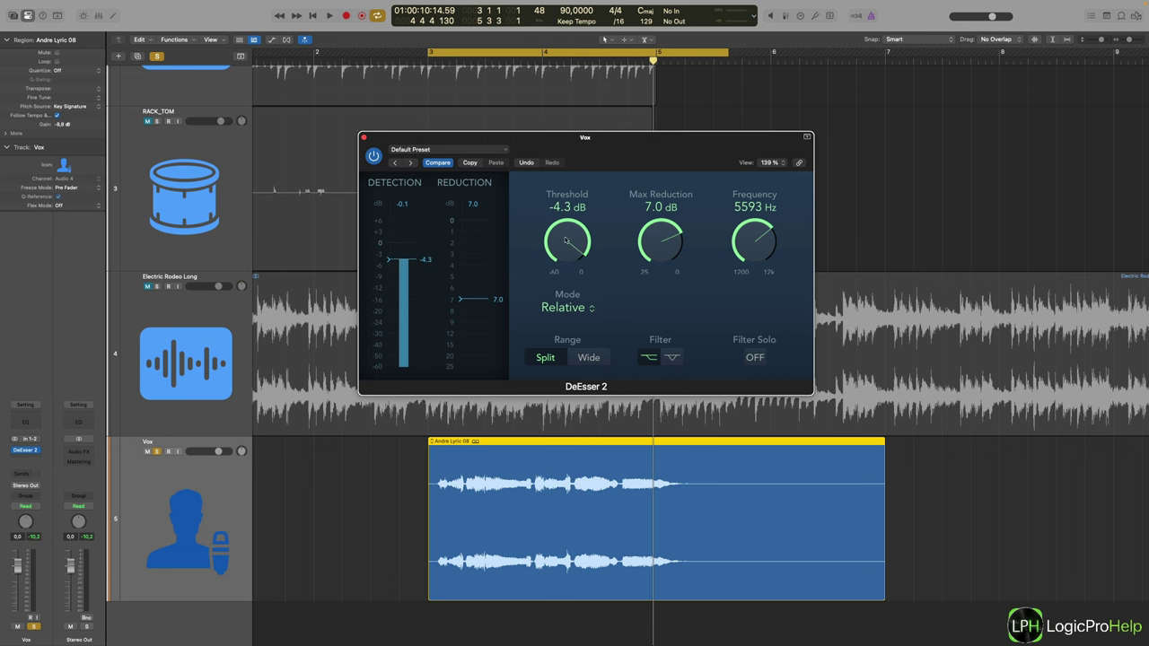
key("space")
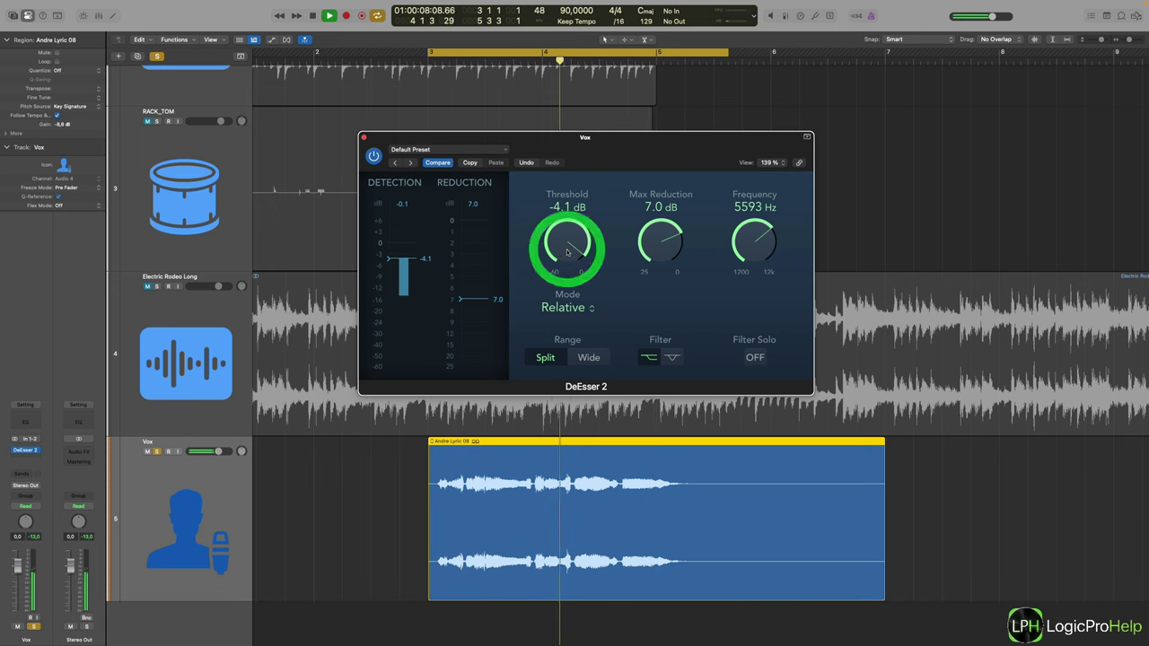
left_click(587, 357)
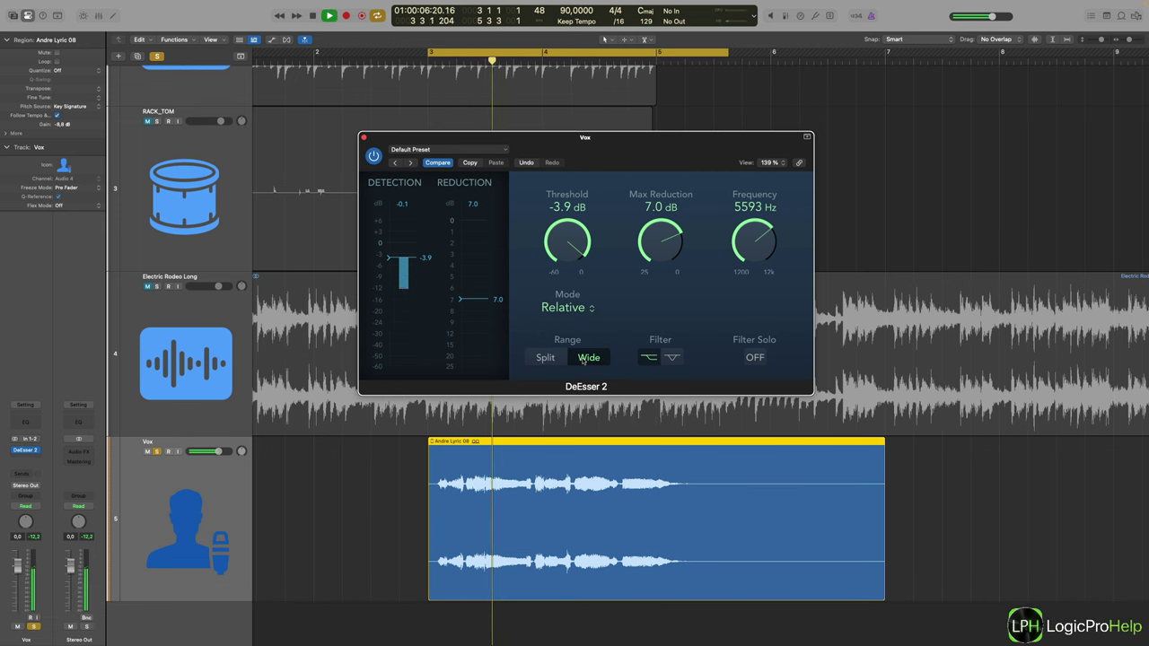
left_click(560, 358)
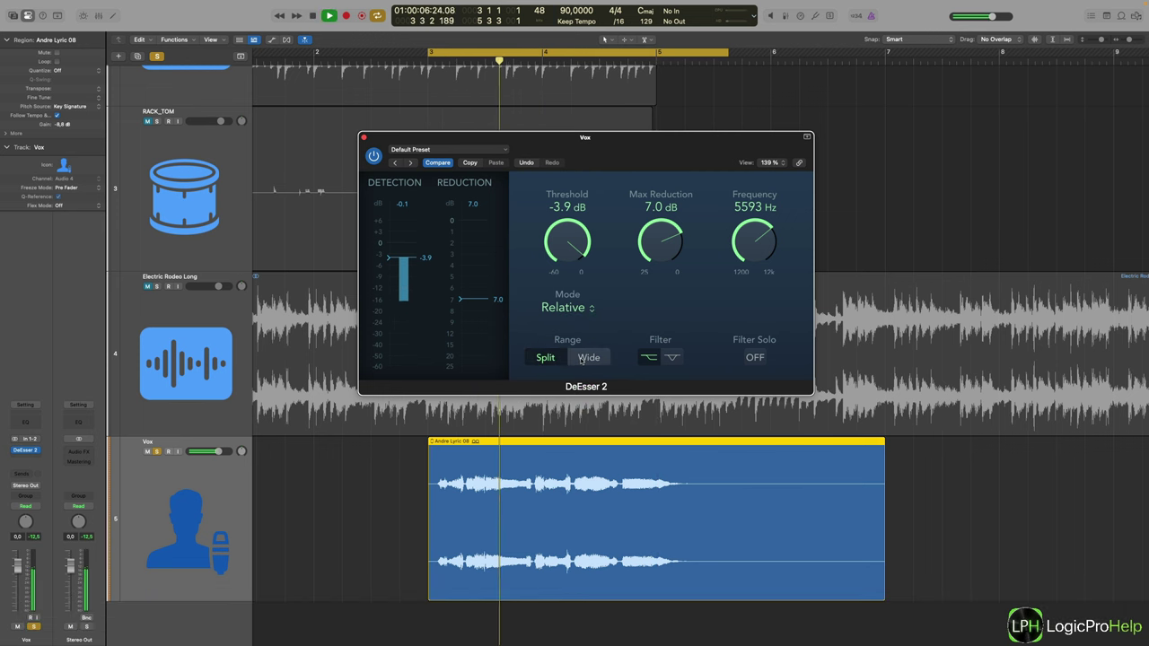
- Switch the range to Wide, set the threshold to -5.8 dB during playback, and stop
left_click(581, 359)
left_click_drag(567, 240, 574, 251)
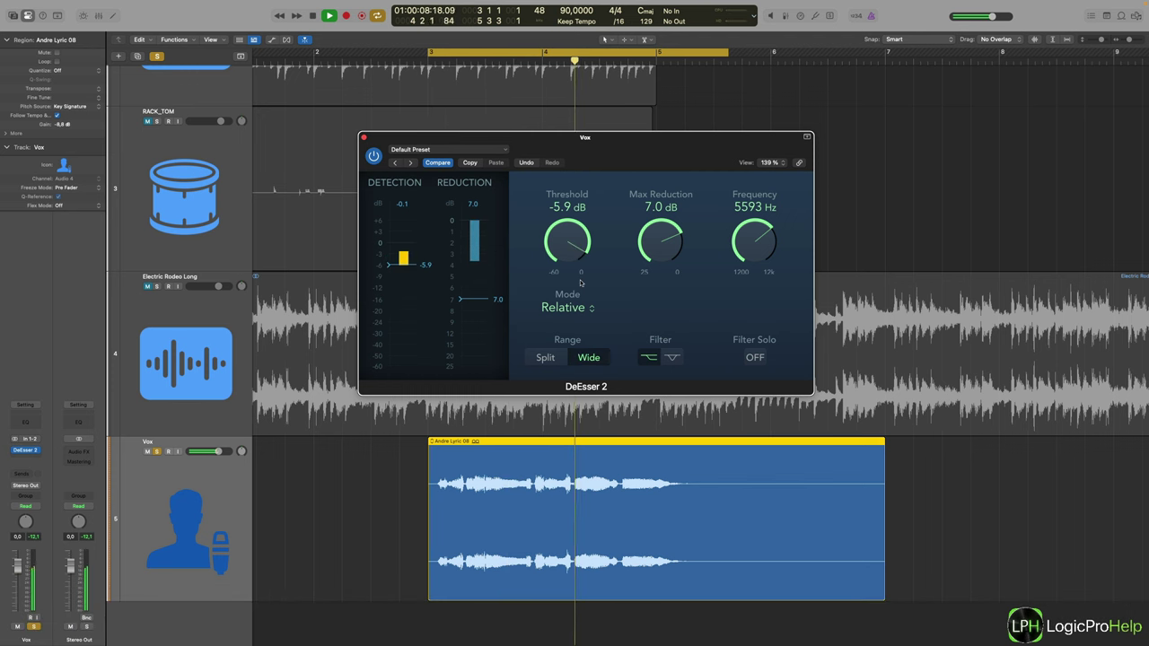
key("space")
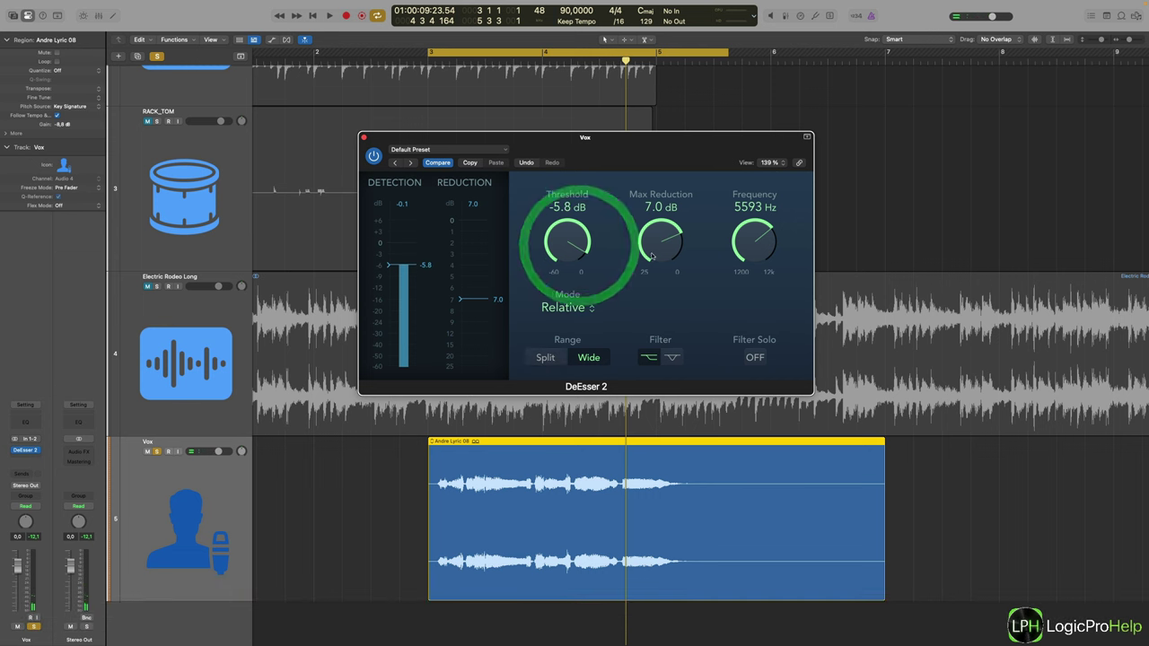
- Set the frequency to 5587 Hz, the threshold to -7.8 dB and Max Reduction to 3.5 dB while auditioning the vocal
left_click(767, 244)
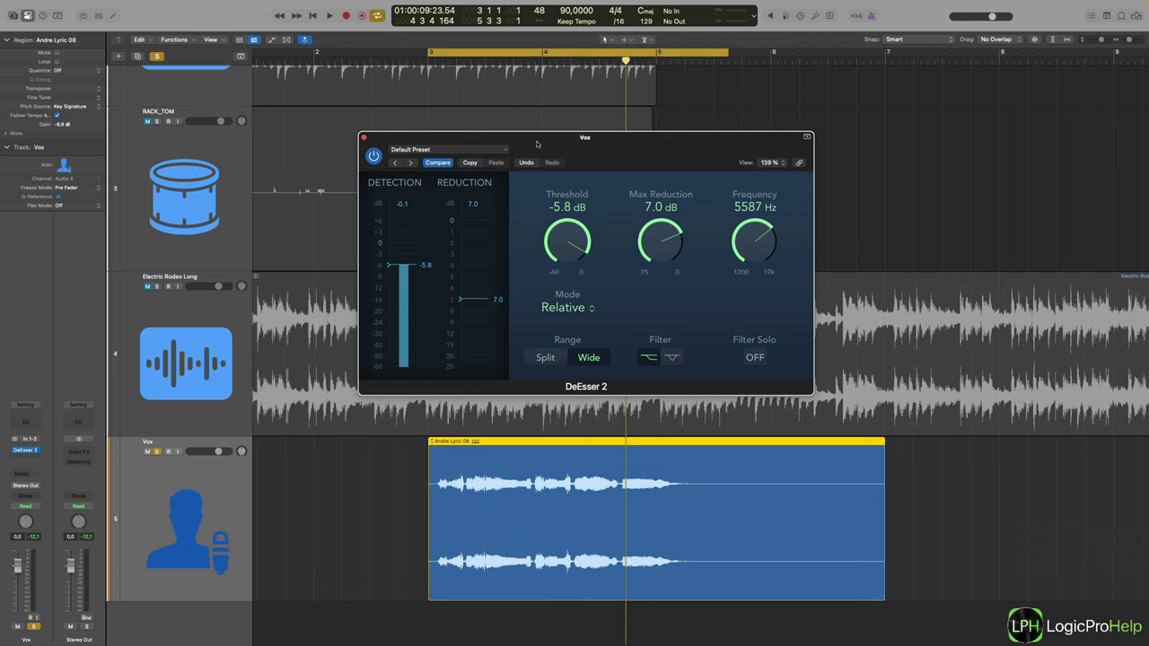
key("space")
mouse_move(572, 254)
left_mouse_down()
mouse_move(561, 254)
mouse_move(575, 251)
left_mouse_up()
scroll(687, 228, "down", 3)
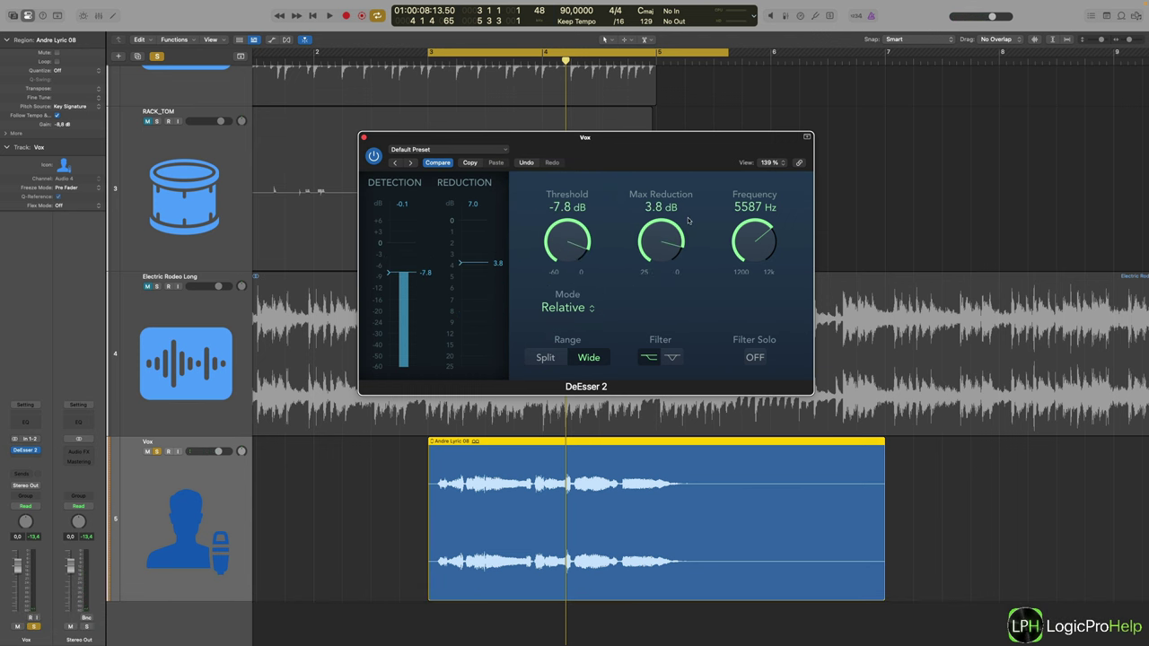
key("space")
left_click(688, 219)
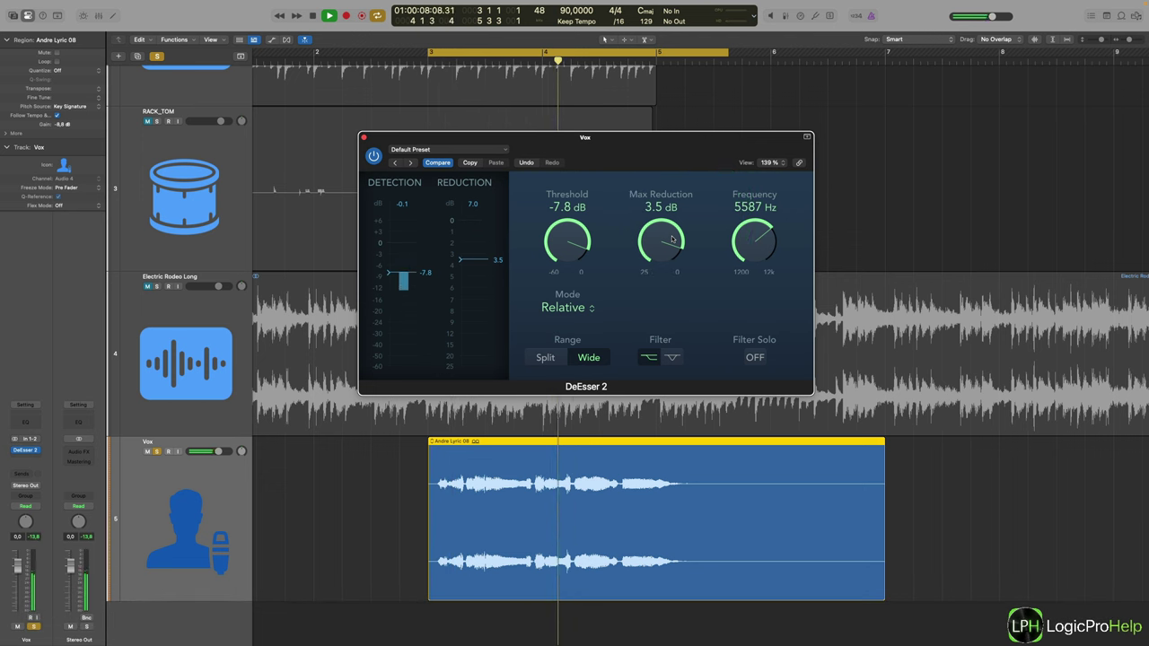
left_click(671, 238)
key("space")
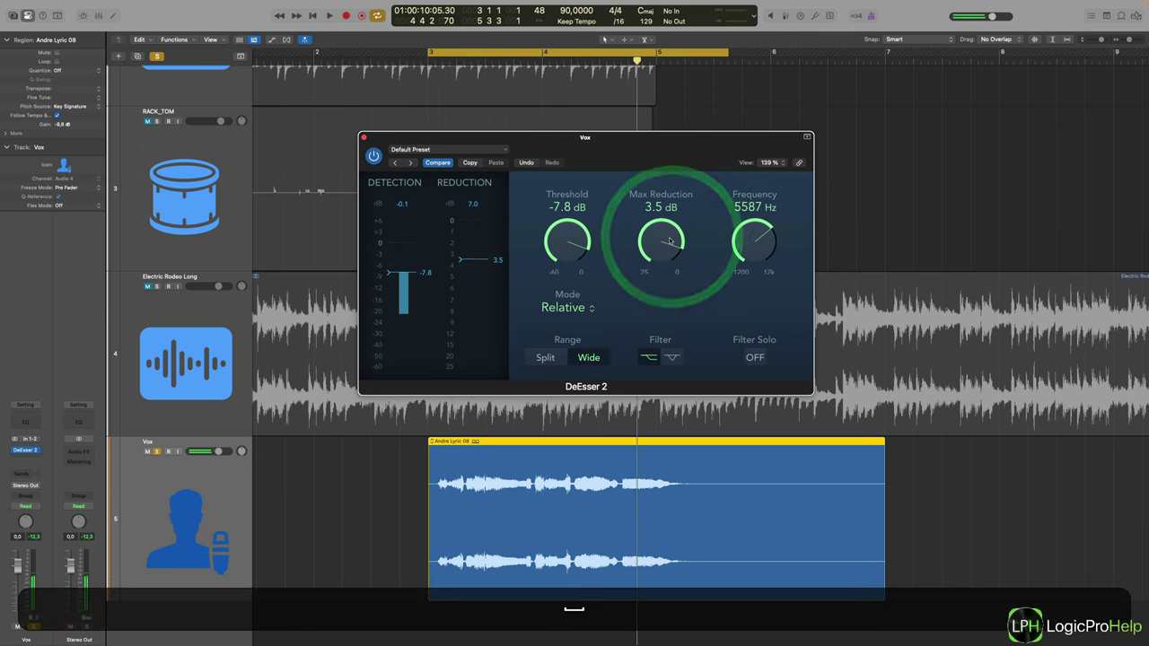
- Set the threshold to -6.9 dB and Max Reduction to 5.8 dB, and play the vocal in Wide range
scroll(586, 247, "down", 1)
left_click_drag(661, 238, 662, 241)
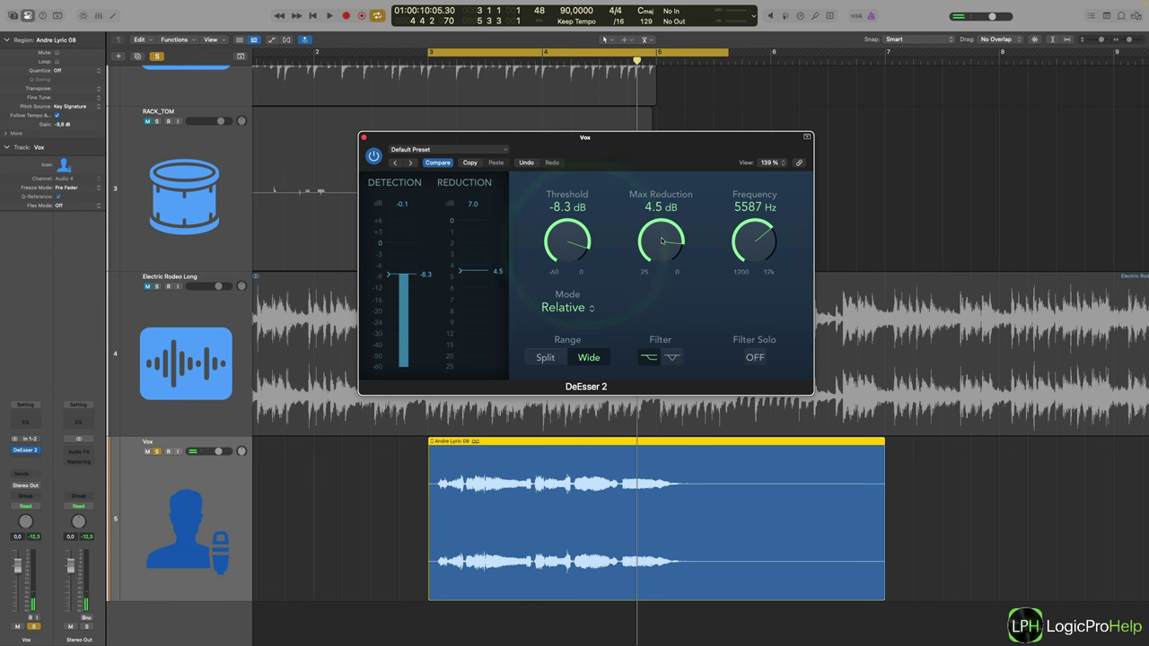
left_click_drag(566, 243, 566, 237)
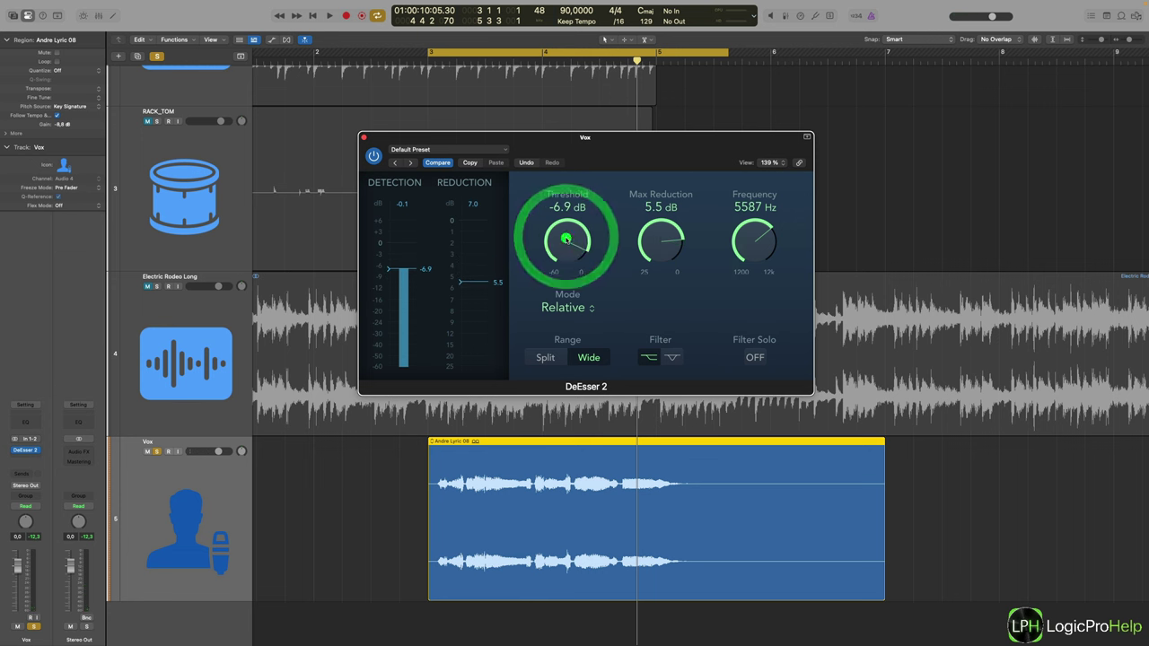
left_click_drag(666, 250, 666, 246)
key("space")
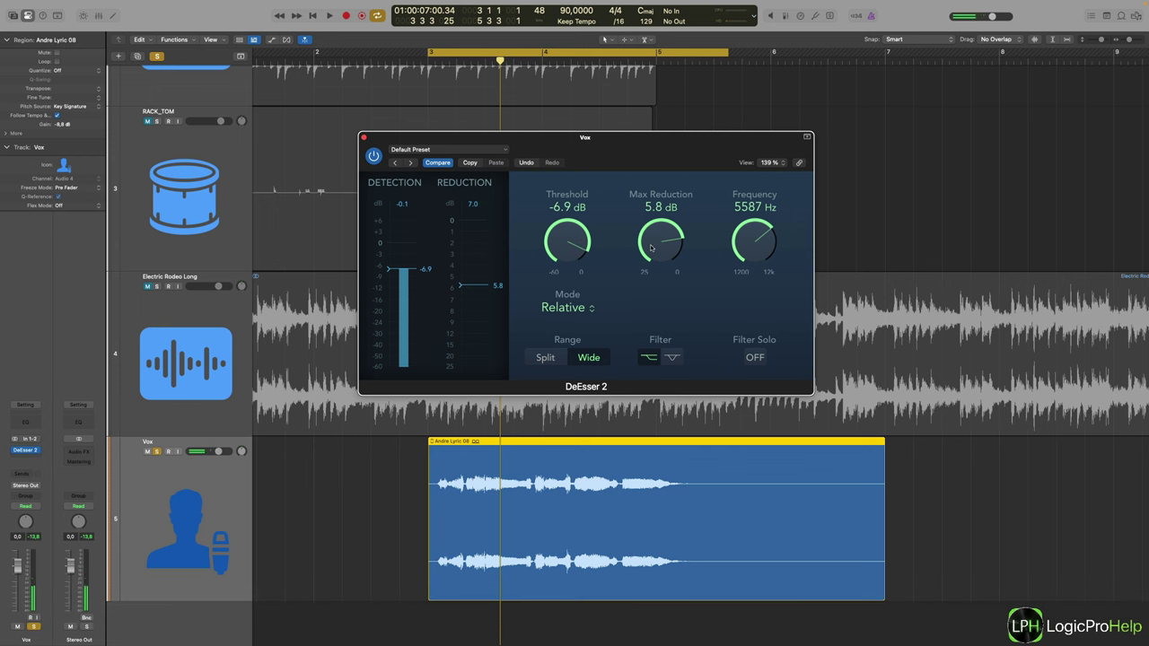
left_click(650, 247)
key("space")
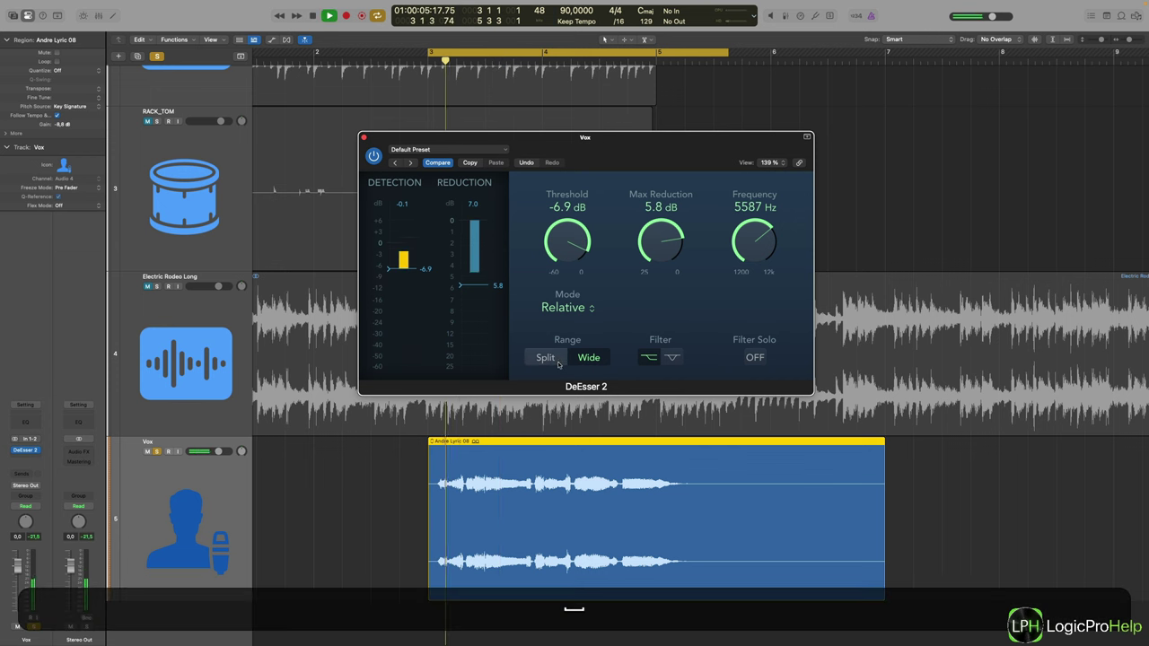
- Switch the range to Split and audition the vocal with the threshold at -5.3 dB and Max Reduction at 3.3 dB
left_click(546, 357)
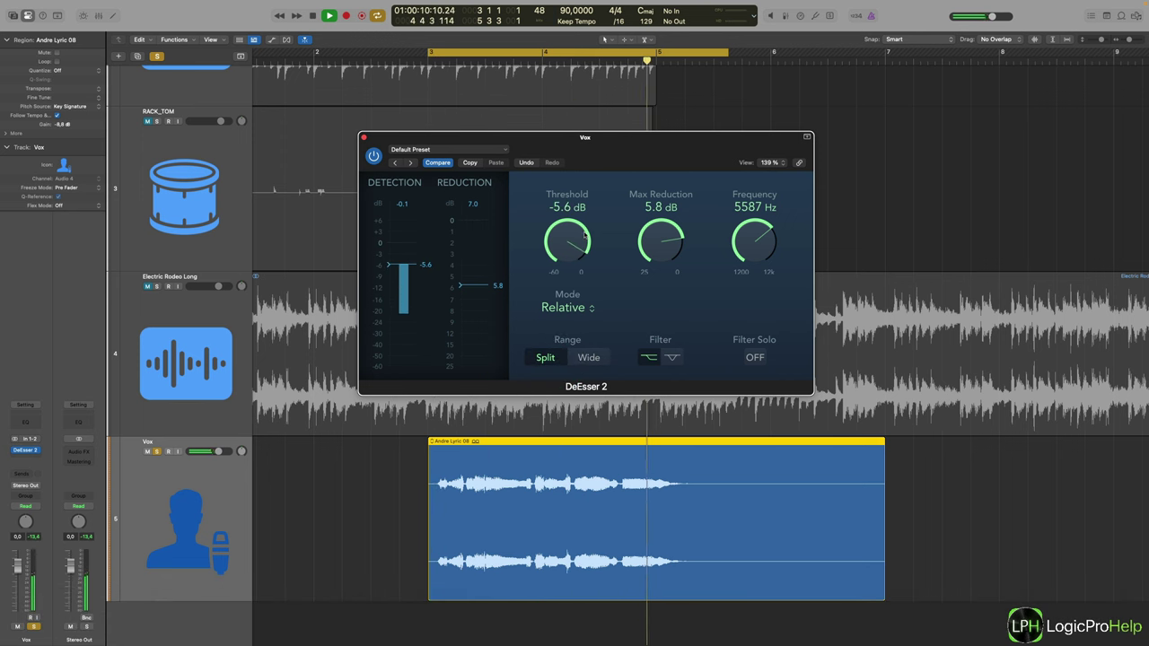
left_click_drag(585, 235, 585, 233)
key("Return")
mouse_move(679, 234)
left_mouse_down()
mouse_move(682, 246)
mouse_move(679, 220)
mouse_move(675, 229)
left_mouse_up()
key("Return")
key("space")
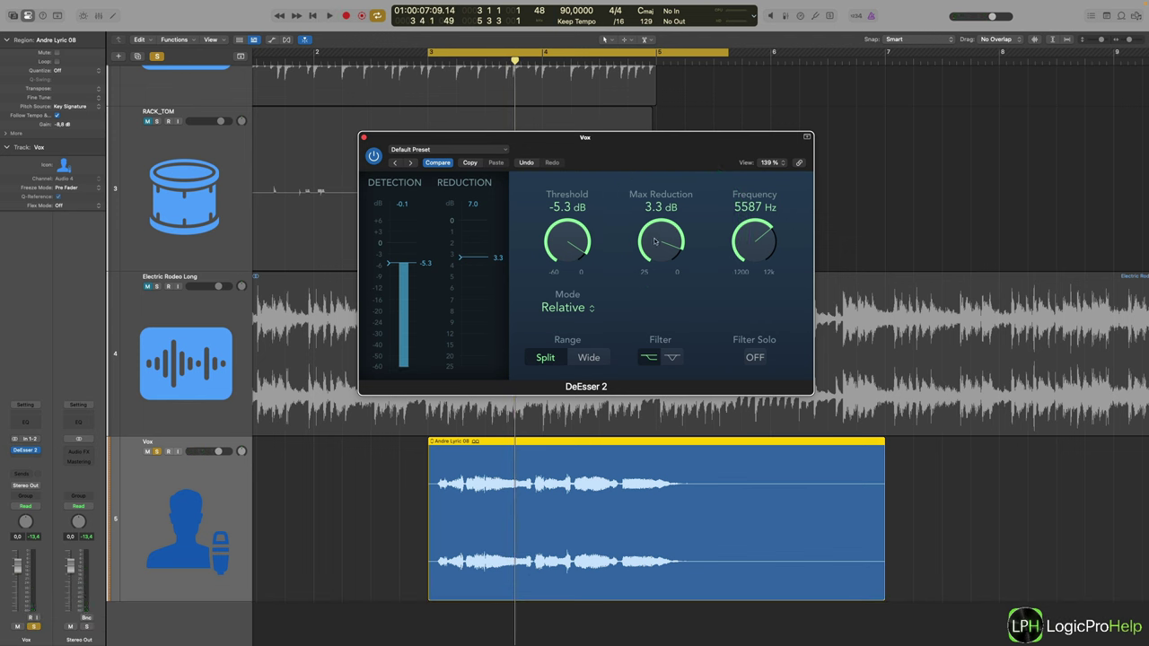
- Audition an extreme setting with the threshold at -15.4 dB and Max Reduction at 25.0 dB
mouse_move(568, 243)
left_mouse_down()
mouse_move(566, 253)
mouse_move(569, 236)
left_mouse_up()
key("space")
key("space")
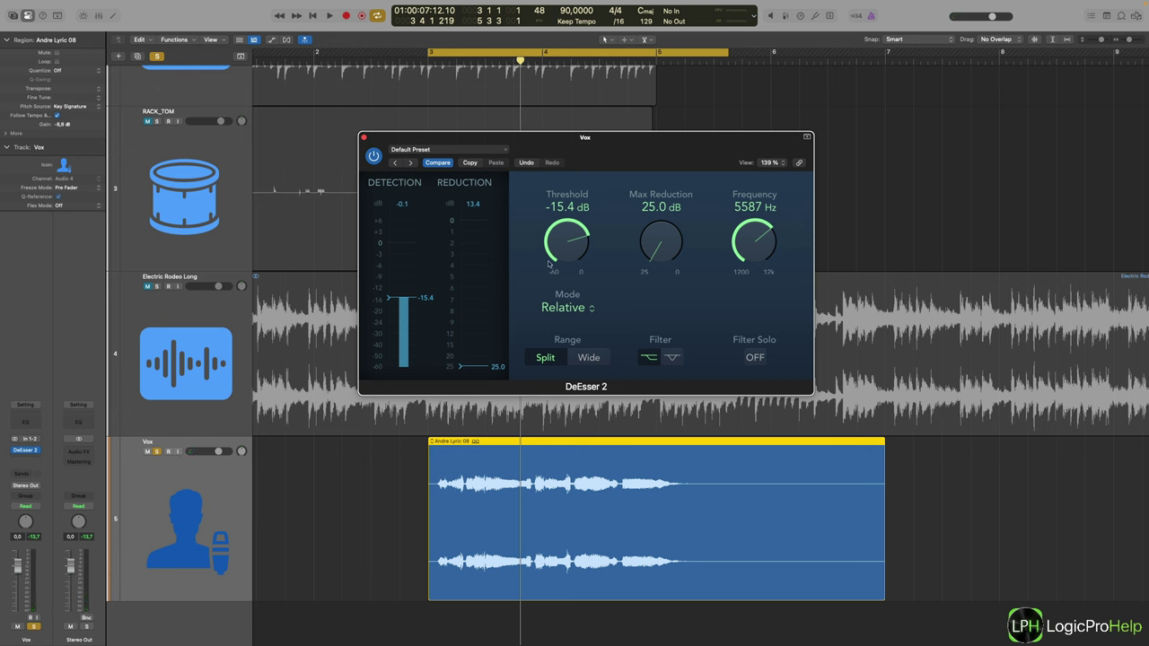
- Set Max Reduction to 4.5 dB and the threshold to -7.5 dB, moving the plug-in window aside
left_click_drag(648, 244, 697, 131)
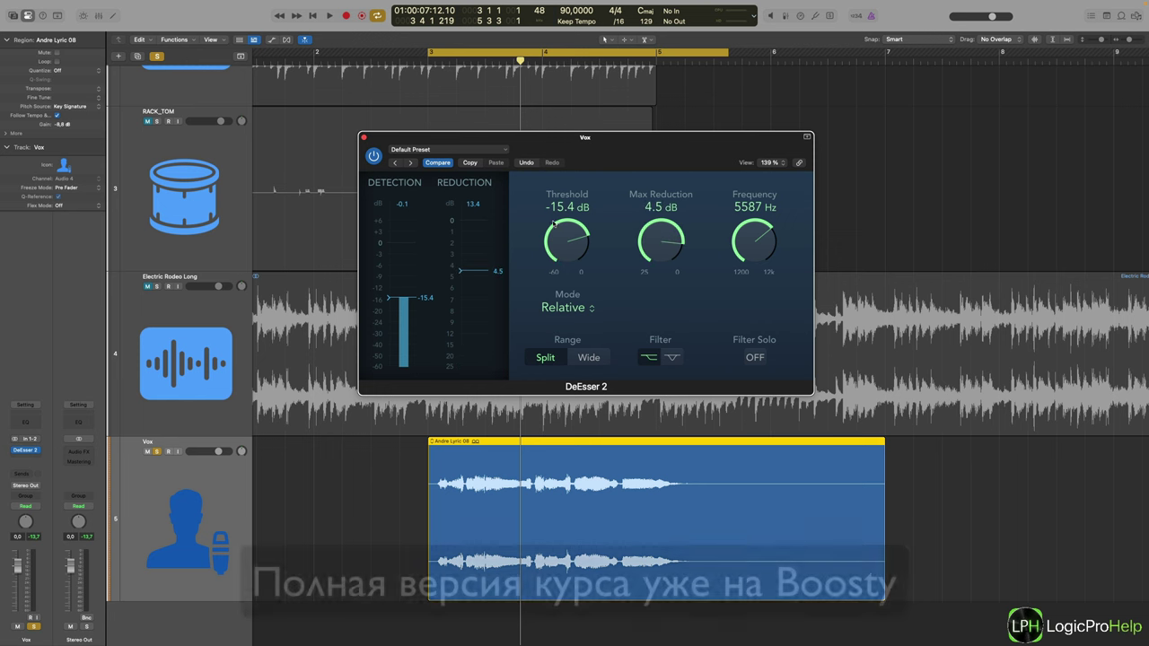
left_click_drag(558, 229, 569, 205)
left_click_drag(639, 155, 559, 152)
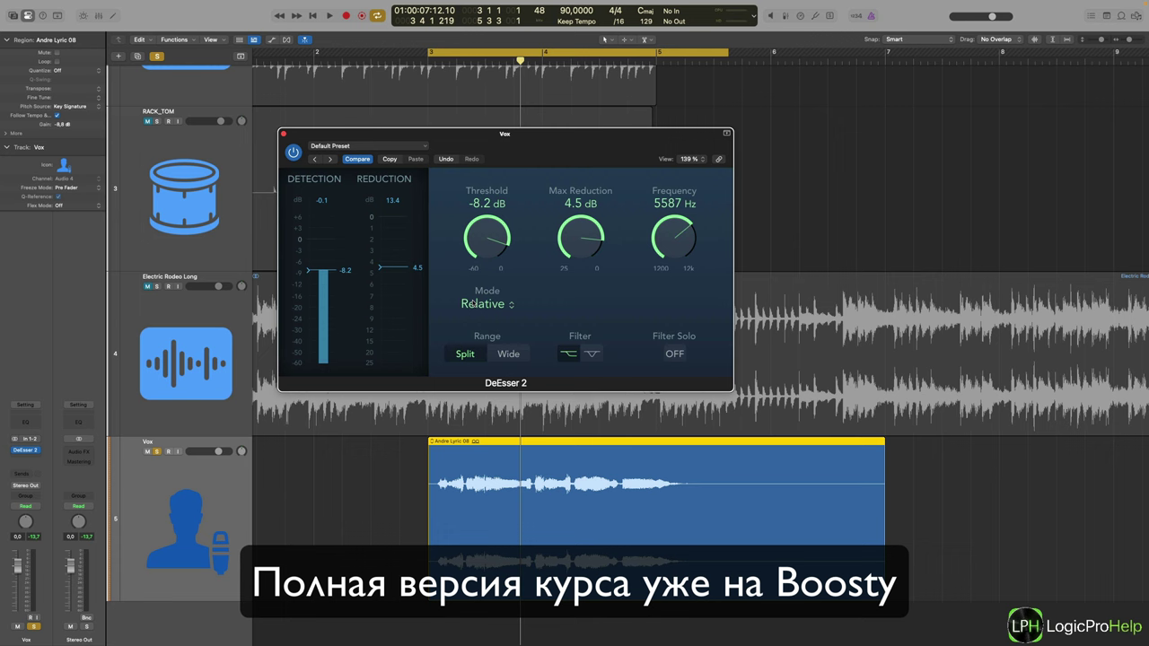
left_click(492, 245)
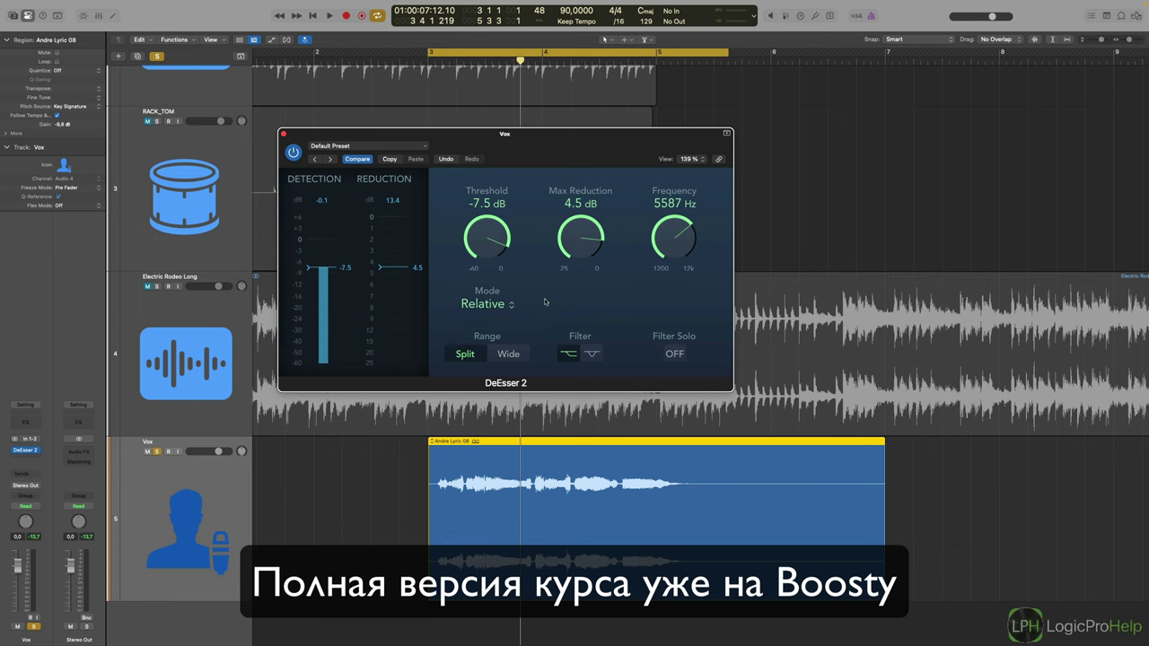